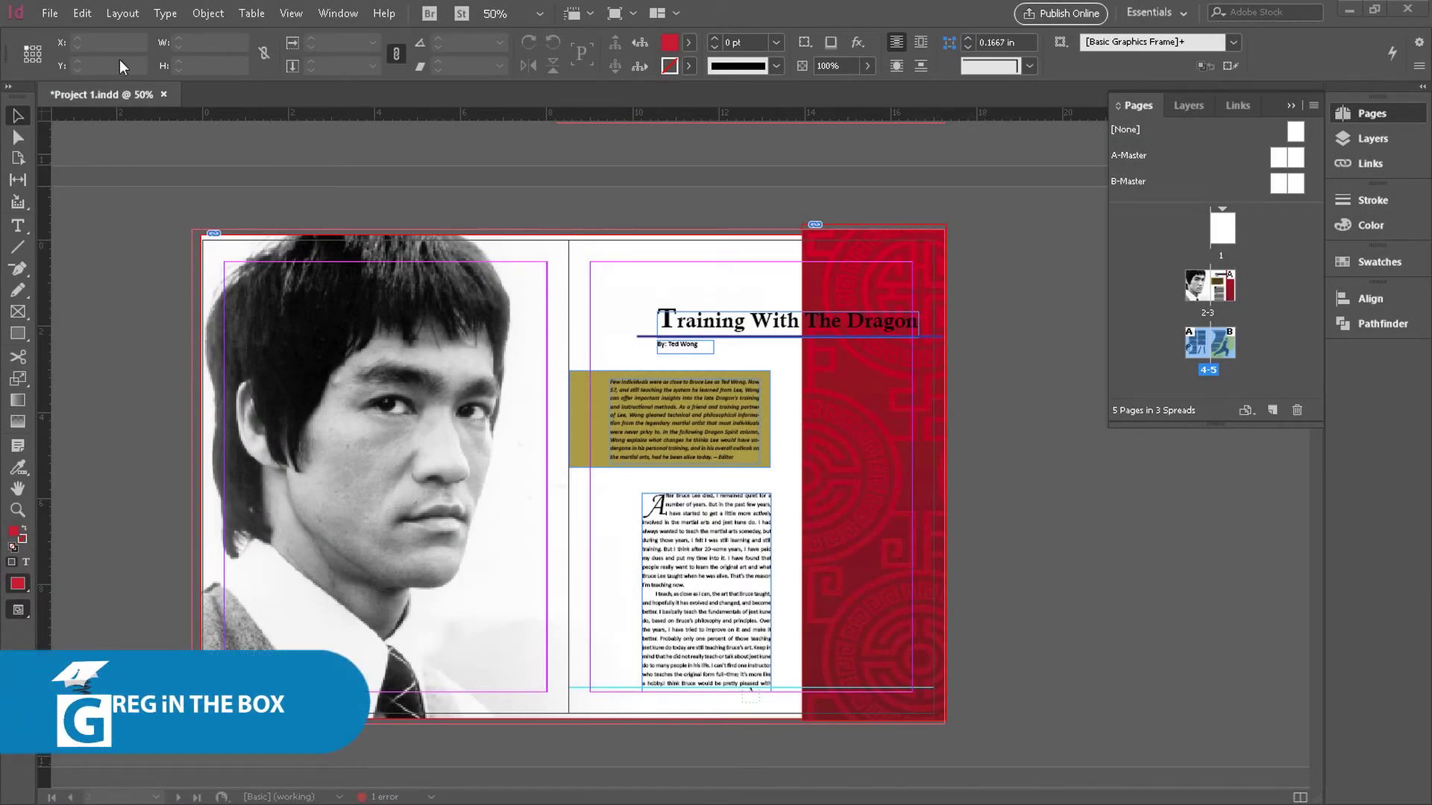
# Open the File menu of the magazine document to reach Print Booklet
pyautogui.click(45, 14)
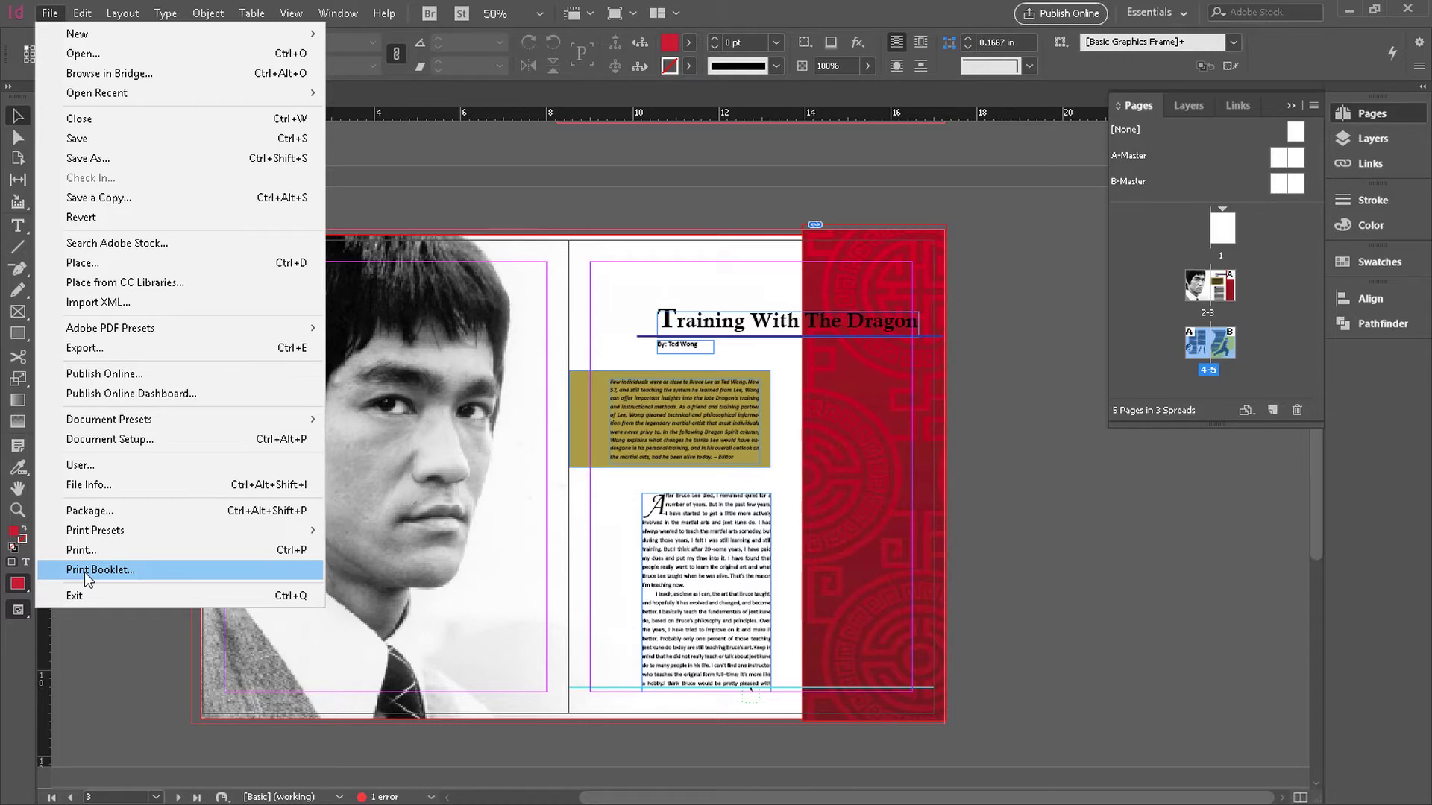
# Choose Print Booklet, with the saddle-stitched-binding.jpg reference photo shown in Photos
pyautogui.click(91, 565)
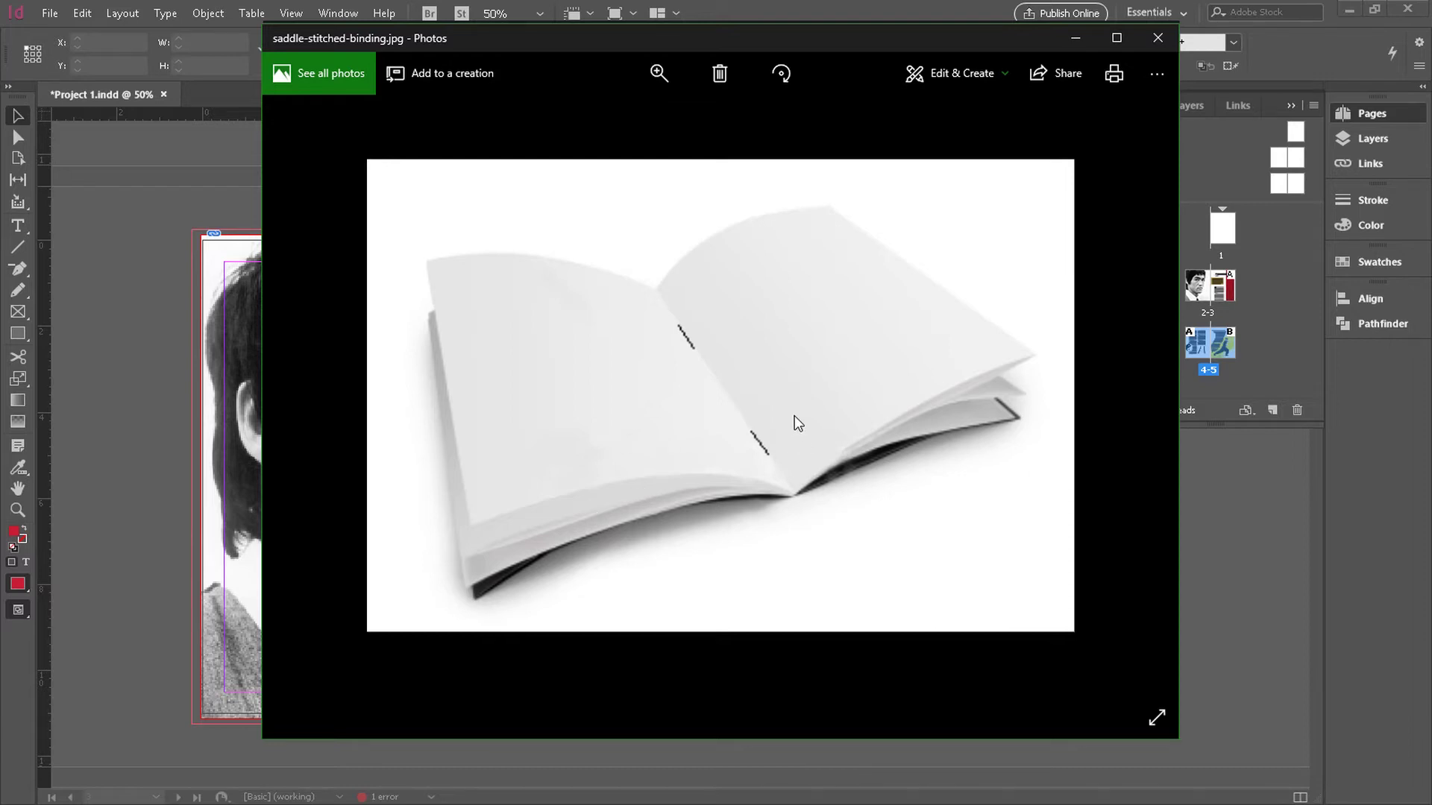
# Minimize both Photos windows, then open and cancel the Print Booklet dialog
pyautogui.click(1083, 40)
pyautogui.click(1076, 36)
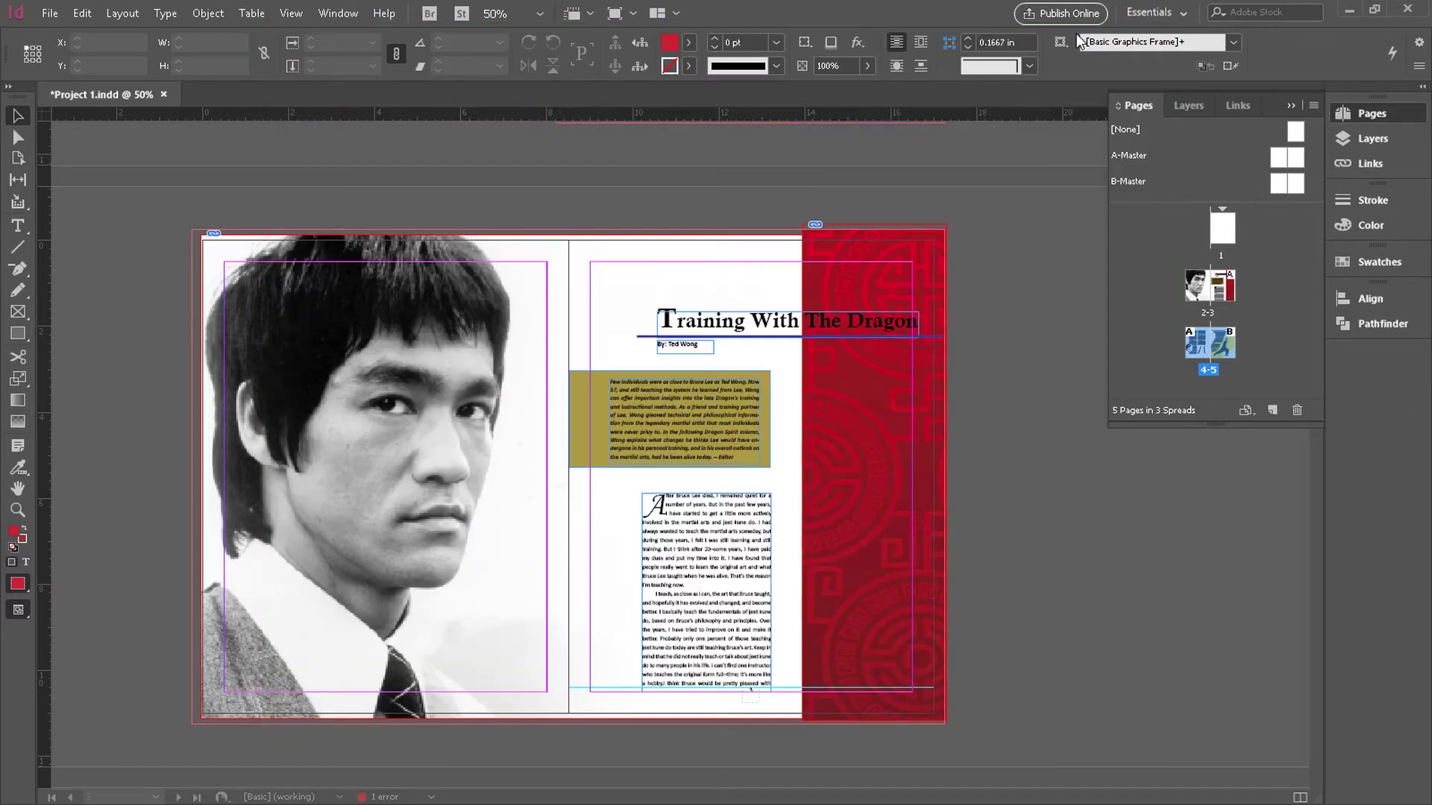
pyautogui.click(50, 13)
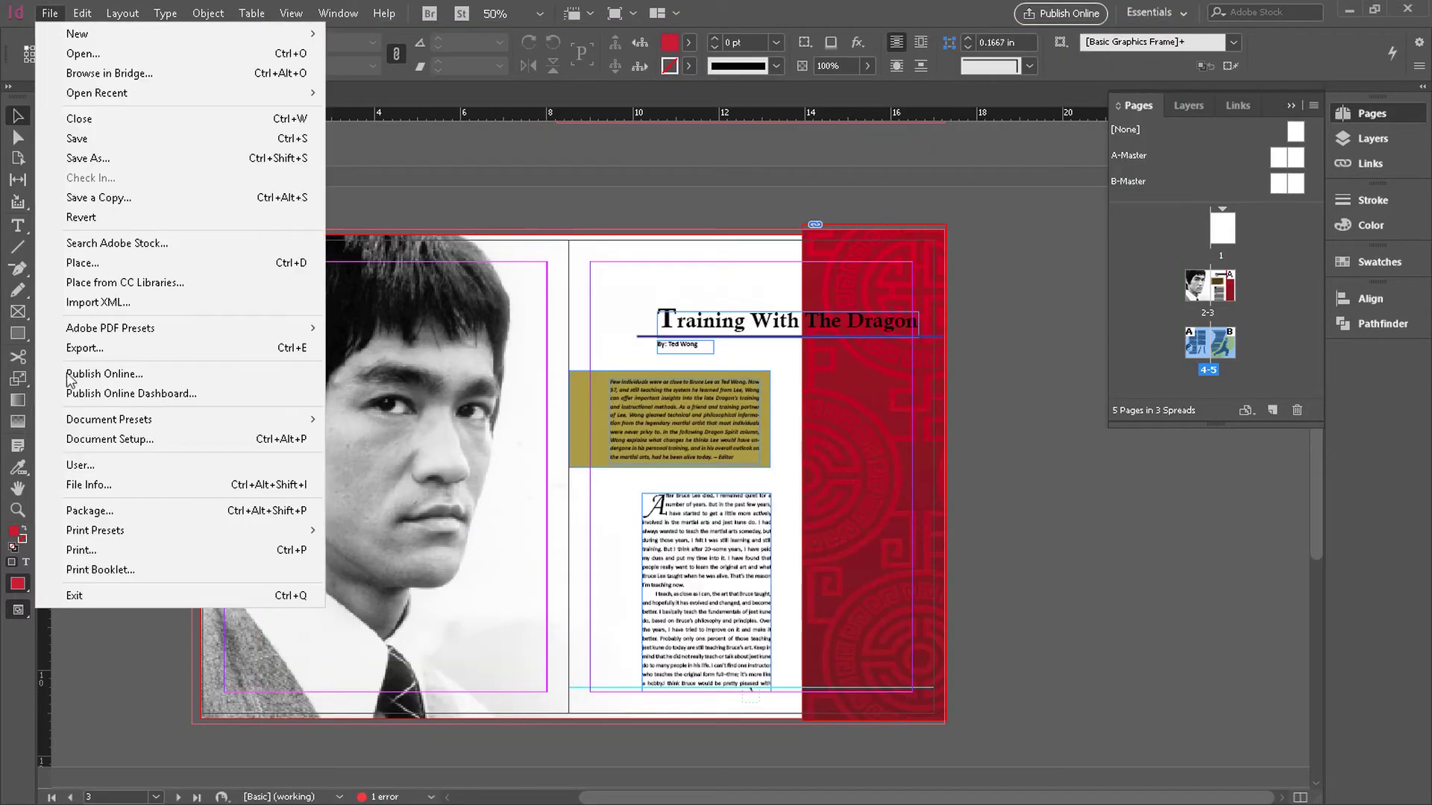
pyautogui.click(103, 566)
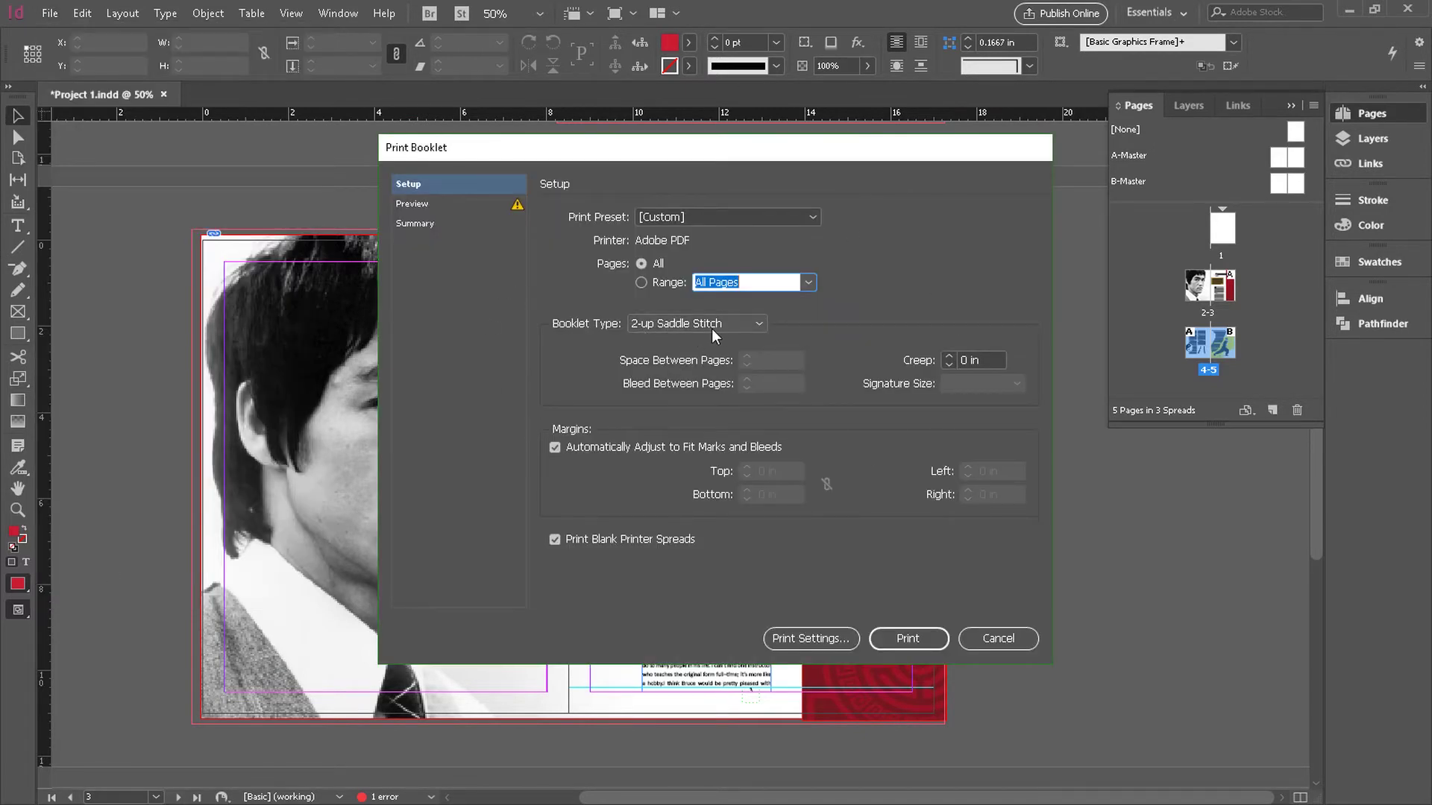
pyautogui.click(993, 640)
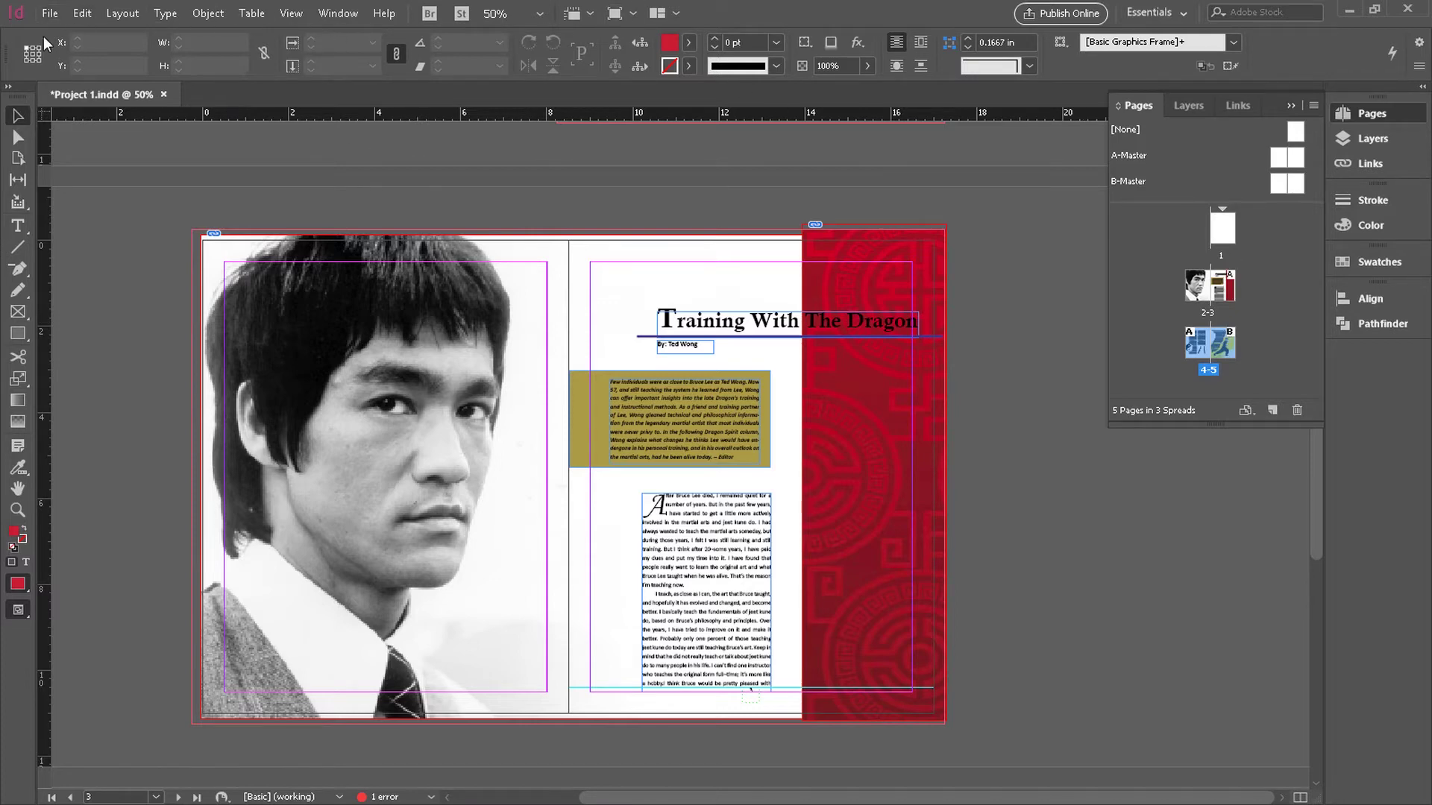
# Open Print Booklet's Print Settings and show the Setup page with its Adobe PDF paper options
pyautogui.click(49, 13)
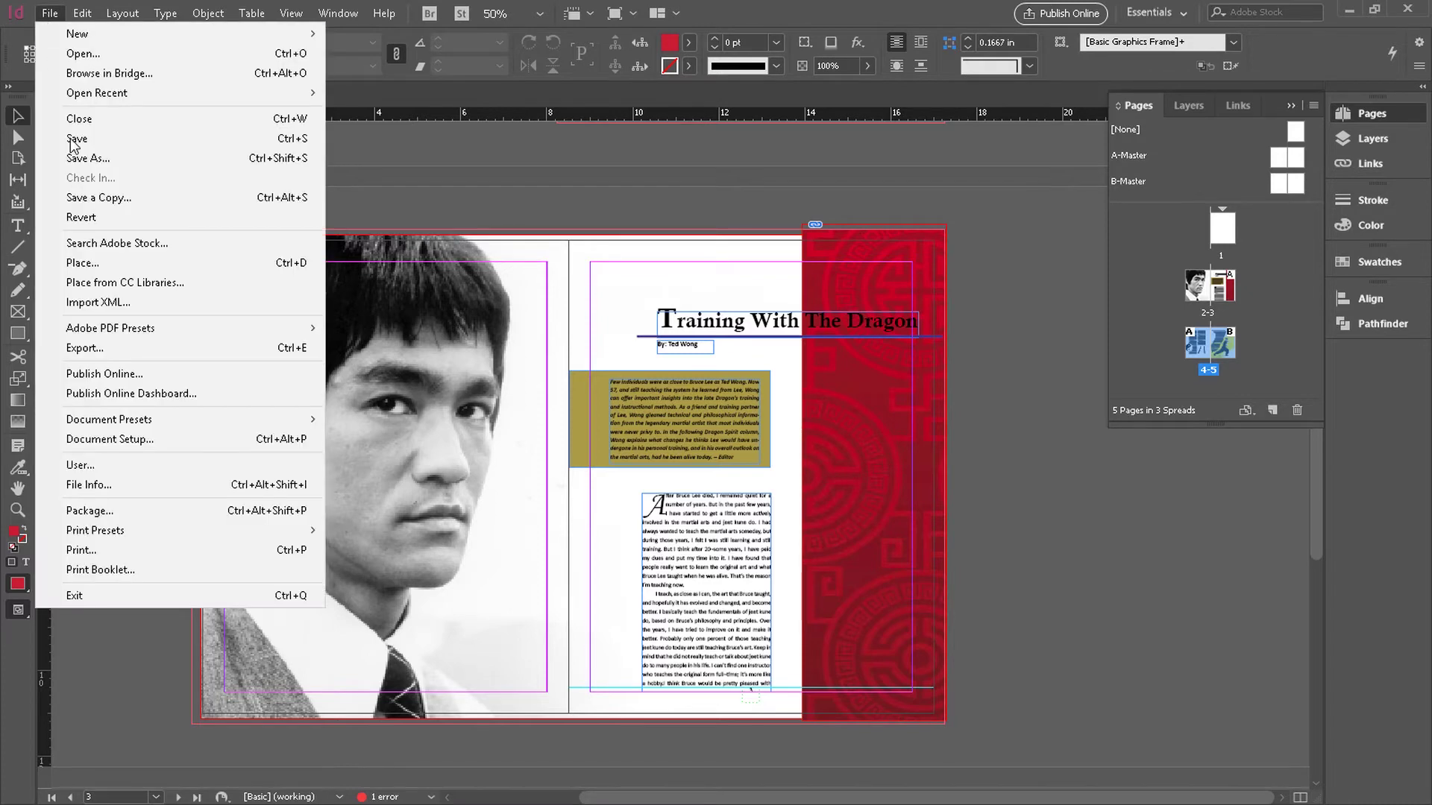
pyautogui.click(104, 570)
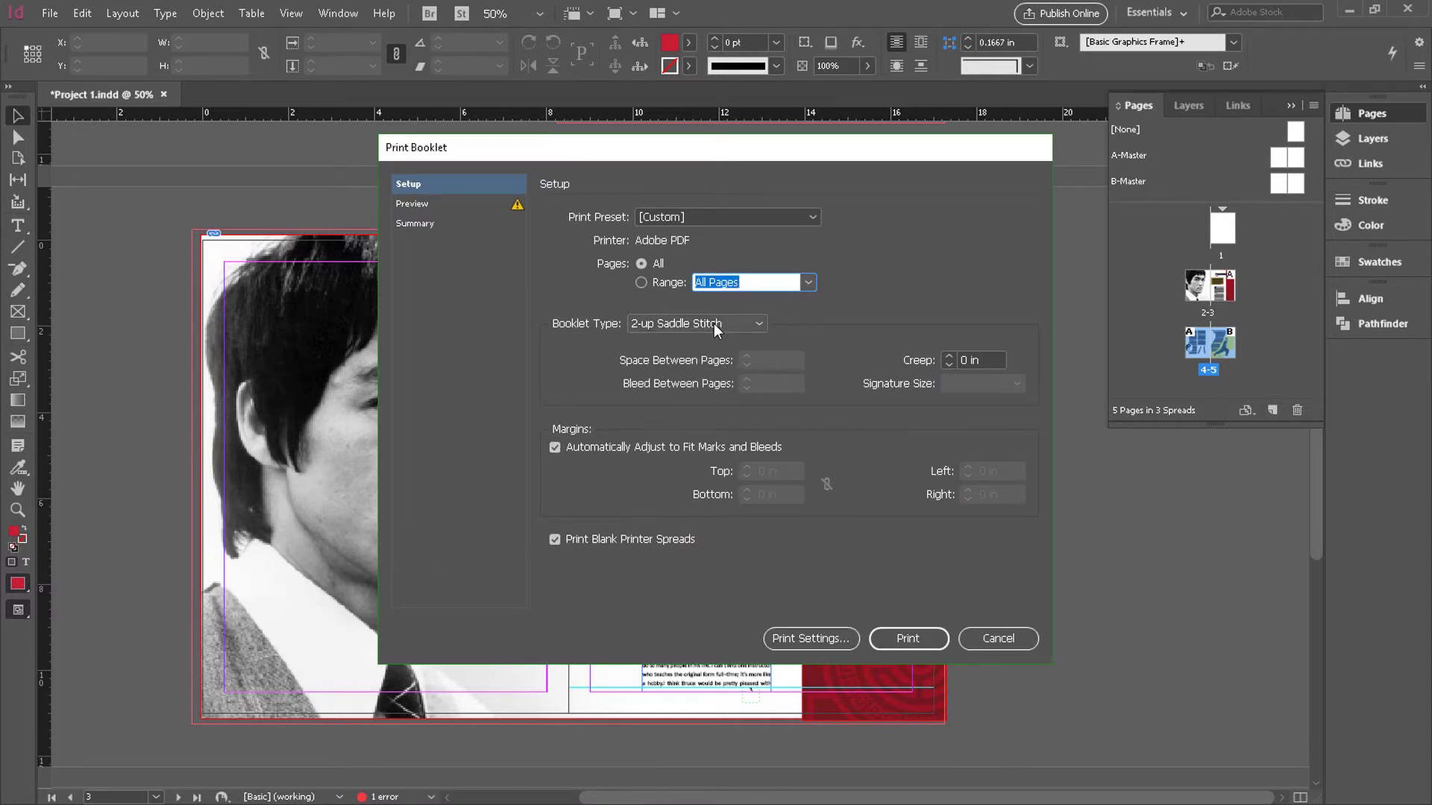
pyautogui.click(801, 637)
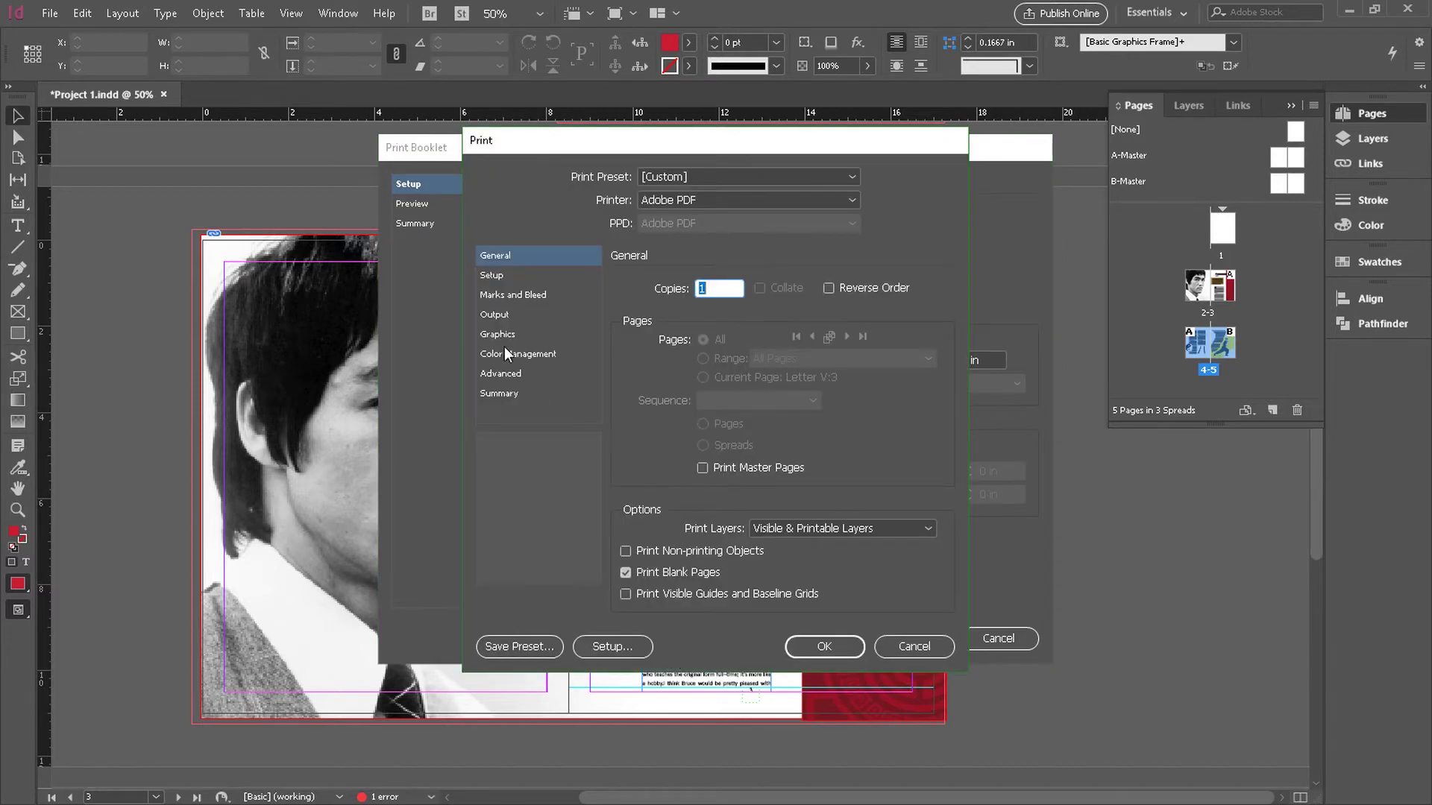
pyautogui.click(496, 275)
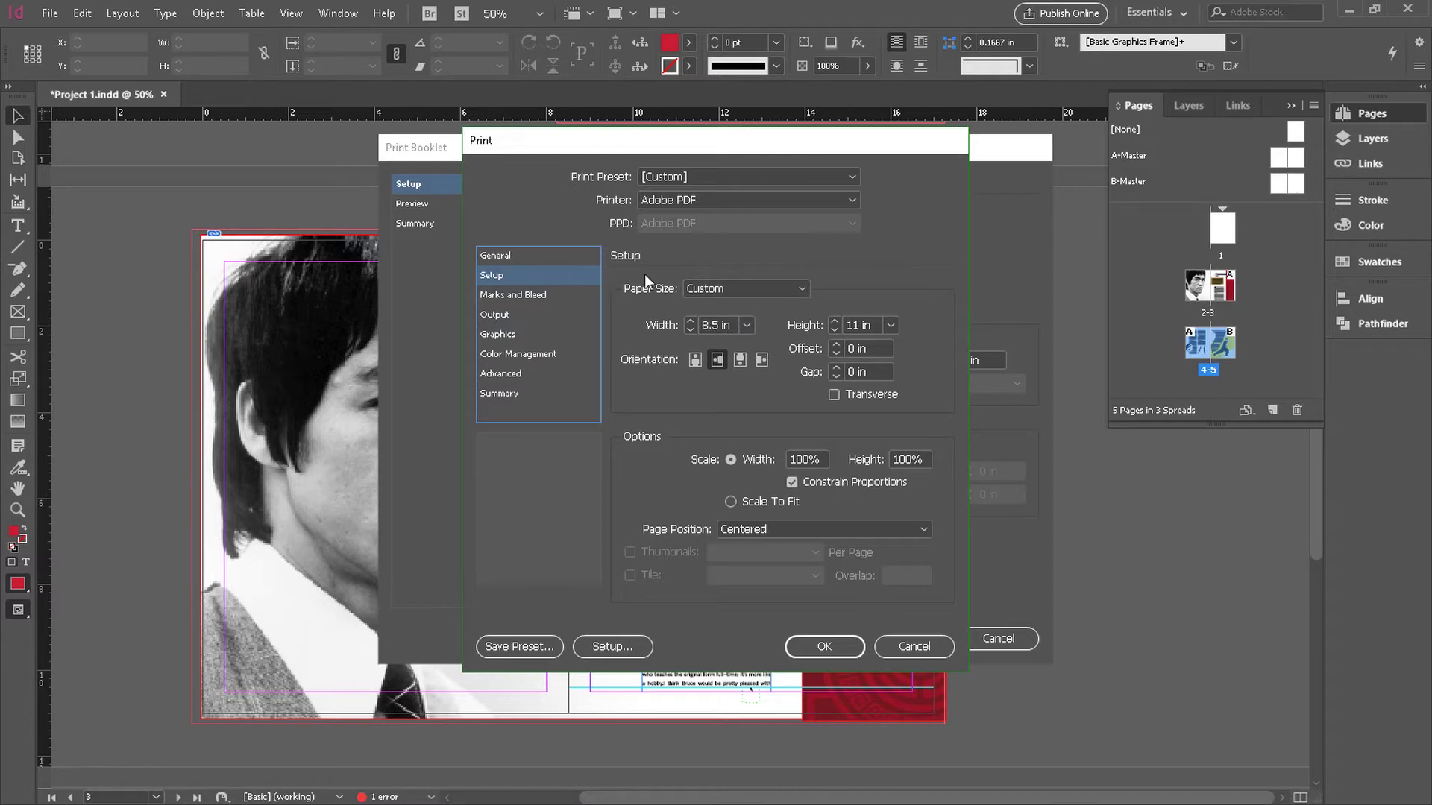
# Choose 11 x 17 from the Paper Size list
pyautogui.click(798, 289)
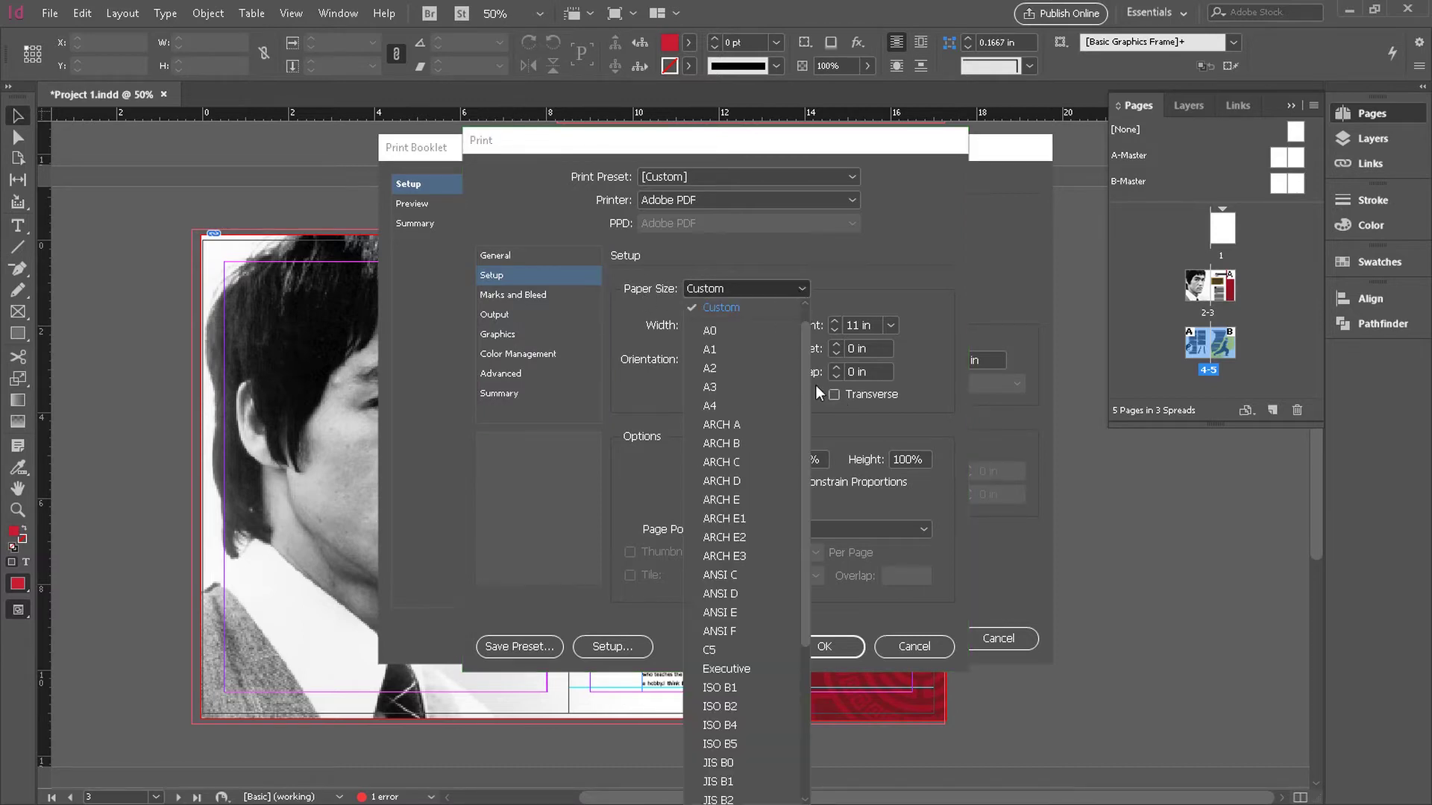
pyautogui.scroll(-10, 808, 531)
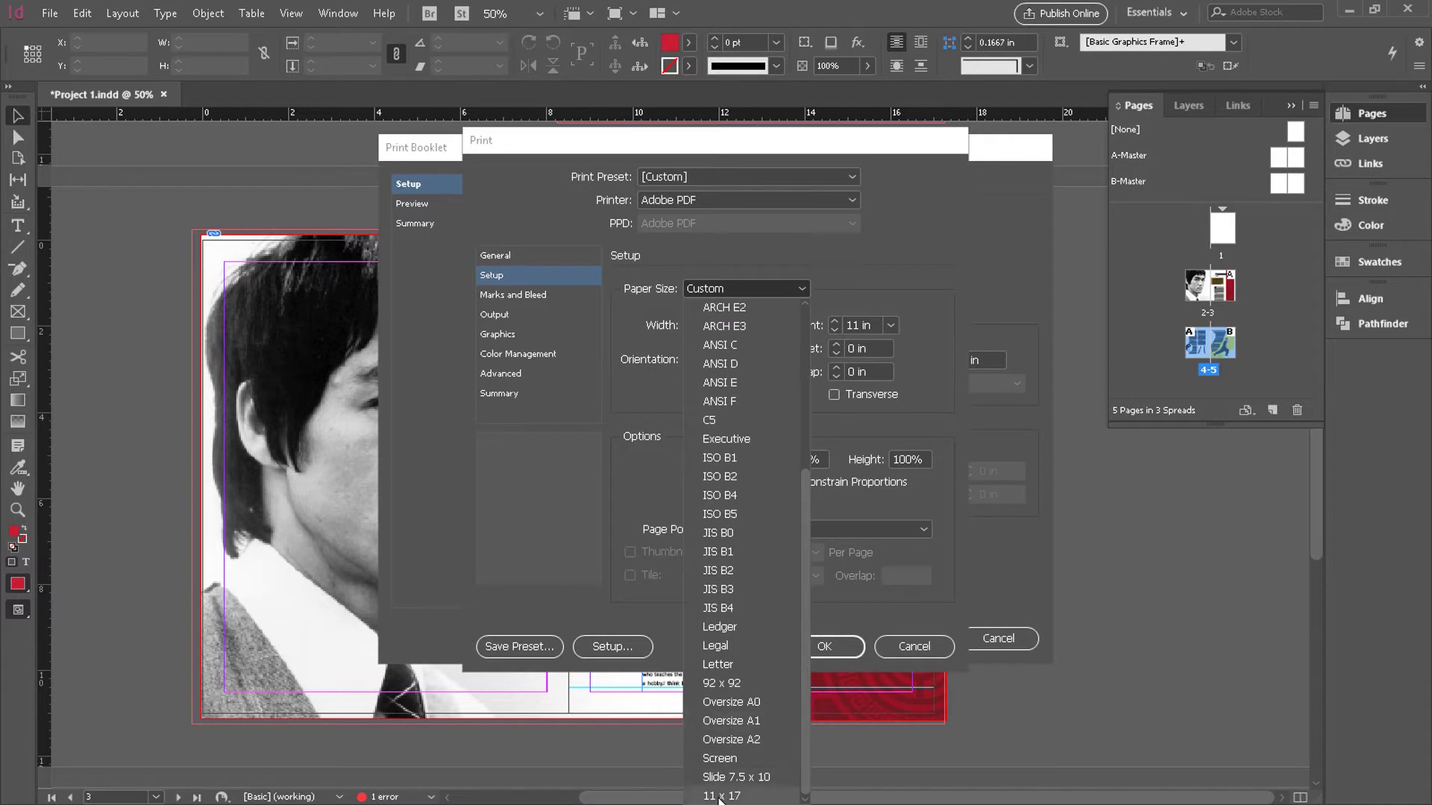
pyautogui.click(720, 798)
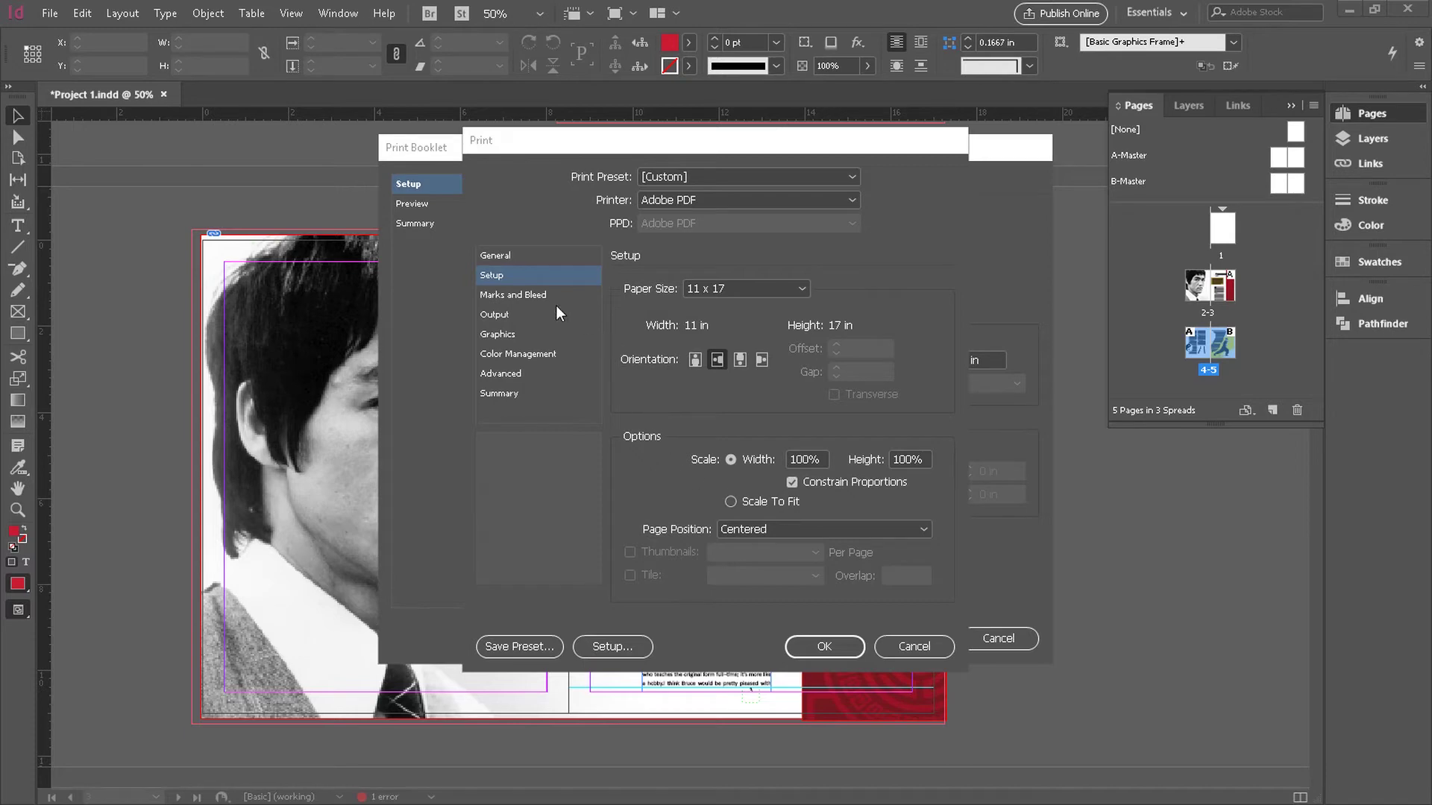
# Turn on All Printer's Marks and Use Document Bleed Settings, then confirm the print settings
pyautogui.click(510, 294)
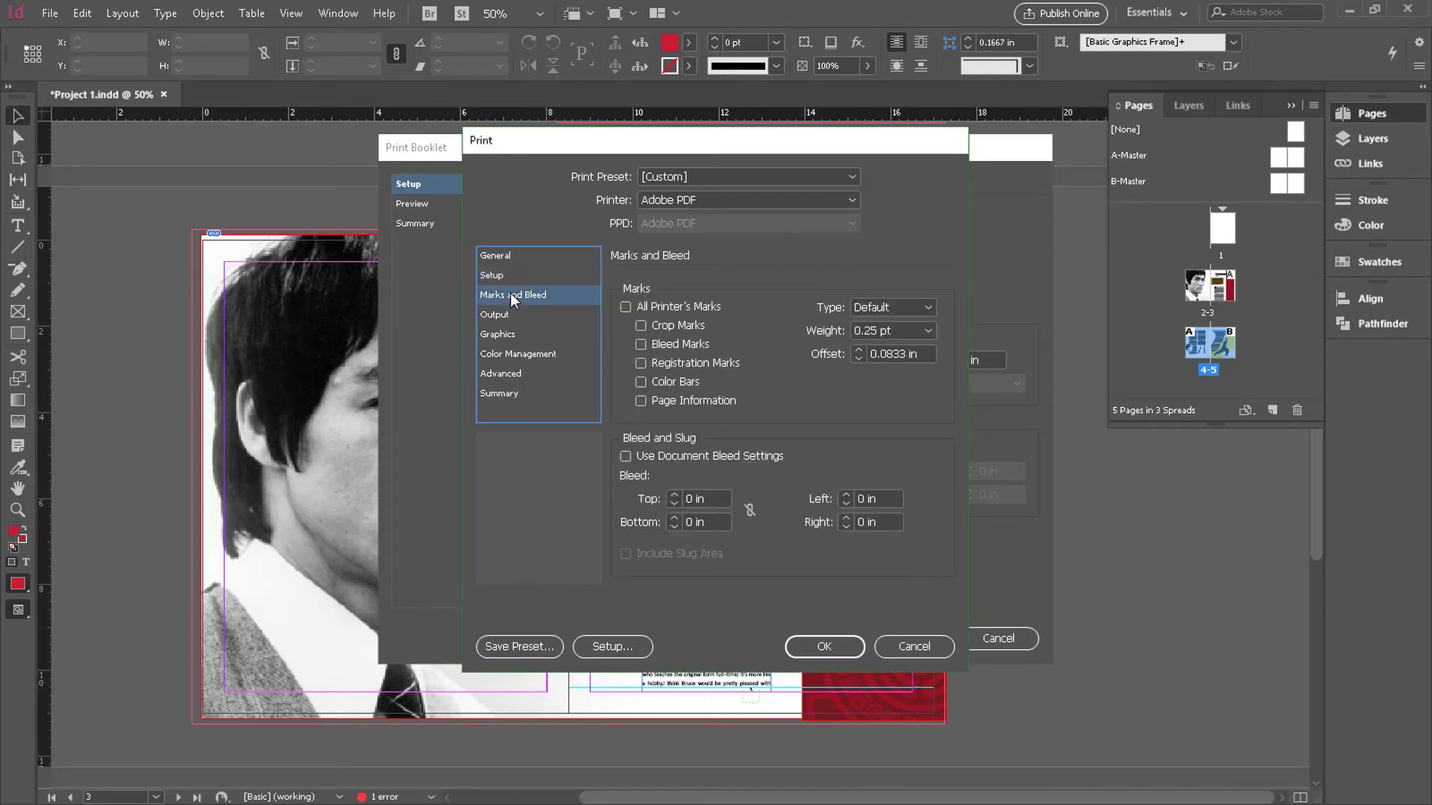
pyautogui.click(625, 307)
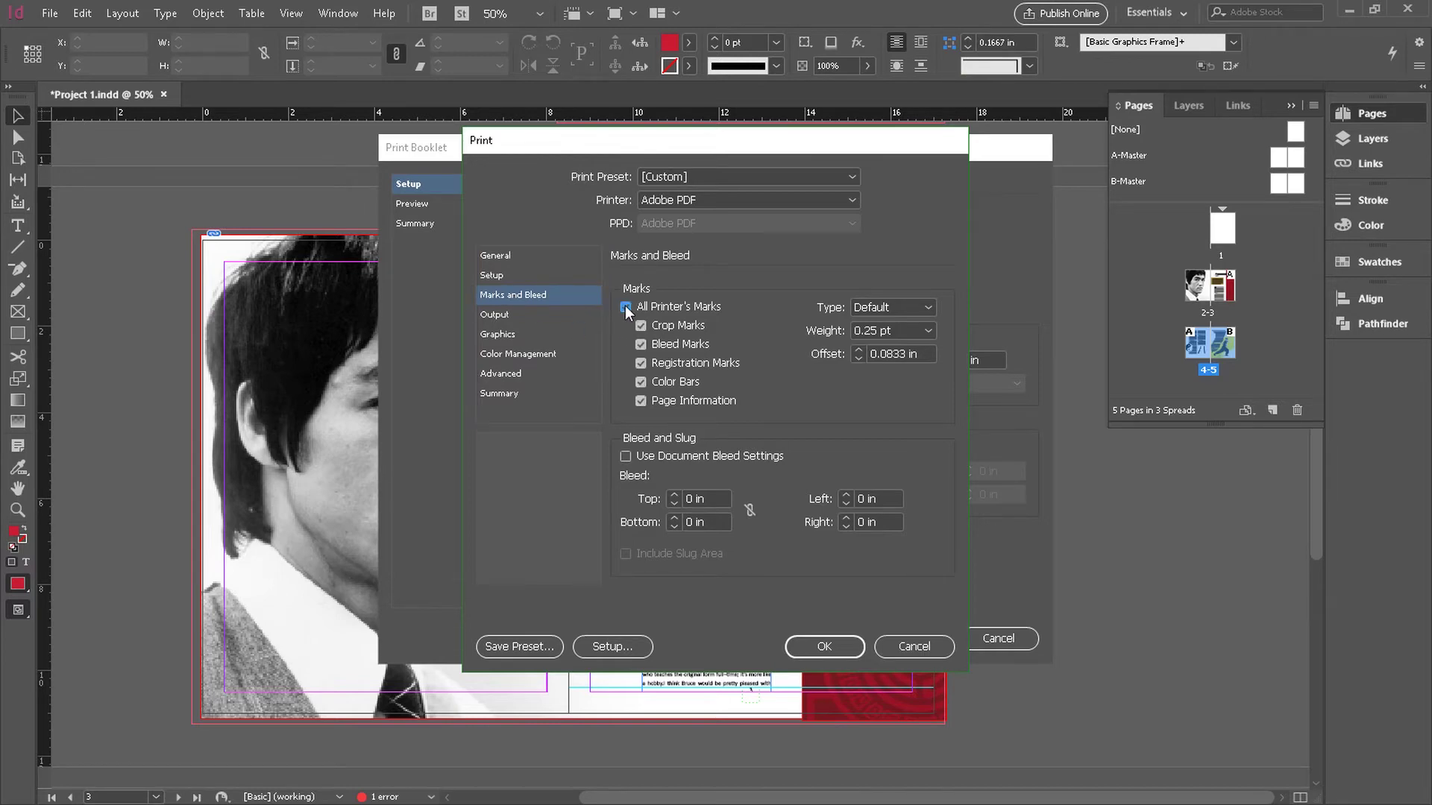
pyautogui.click(626, 457)
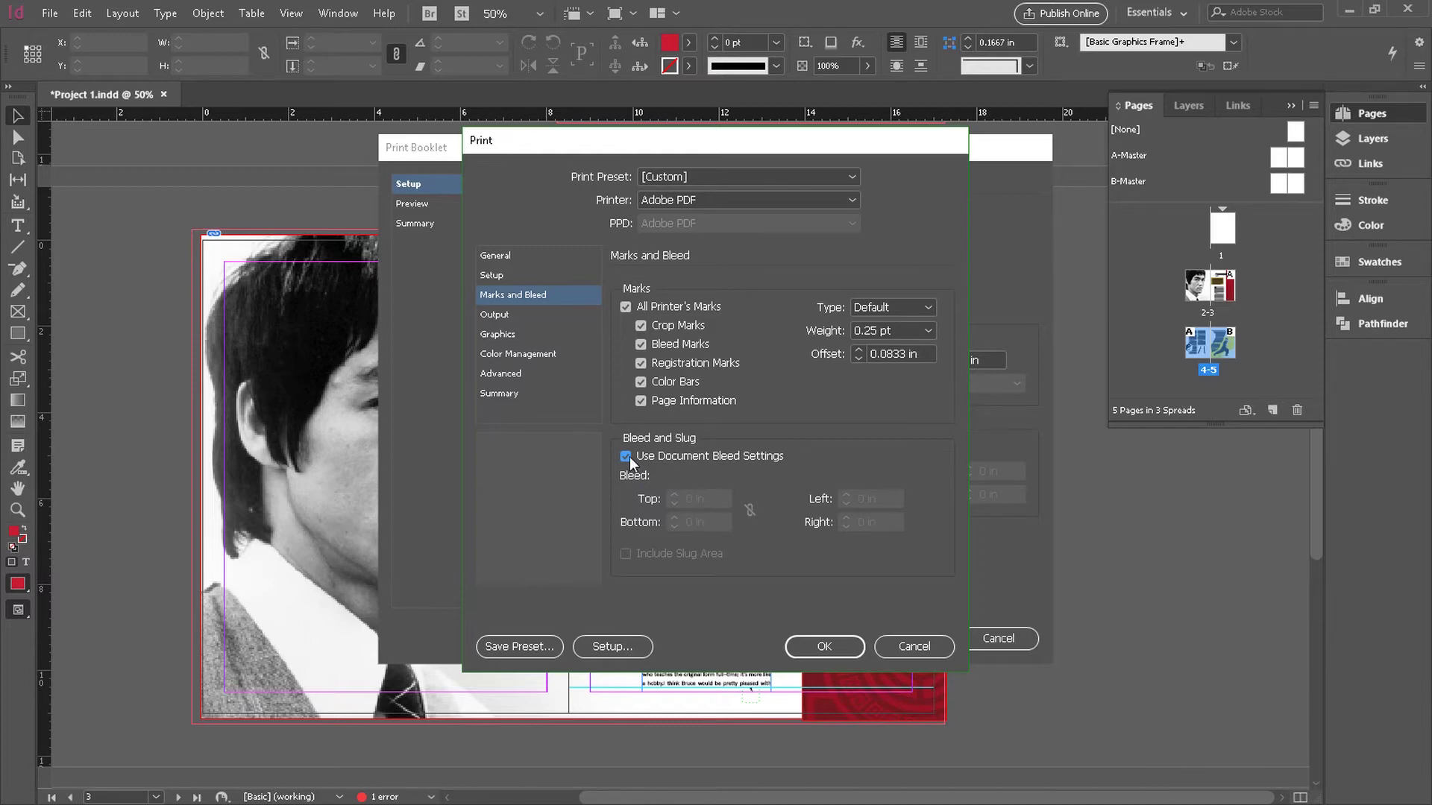
pyautogui.click(818, 646)
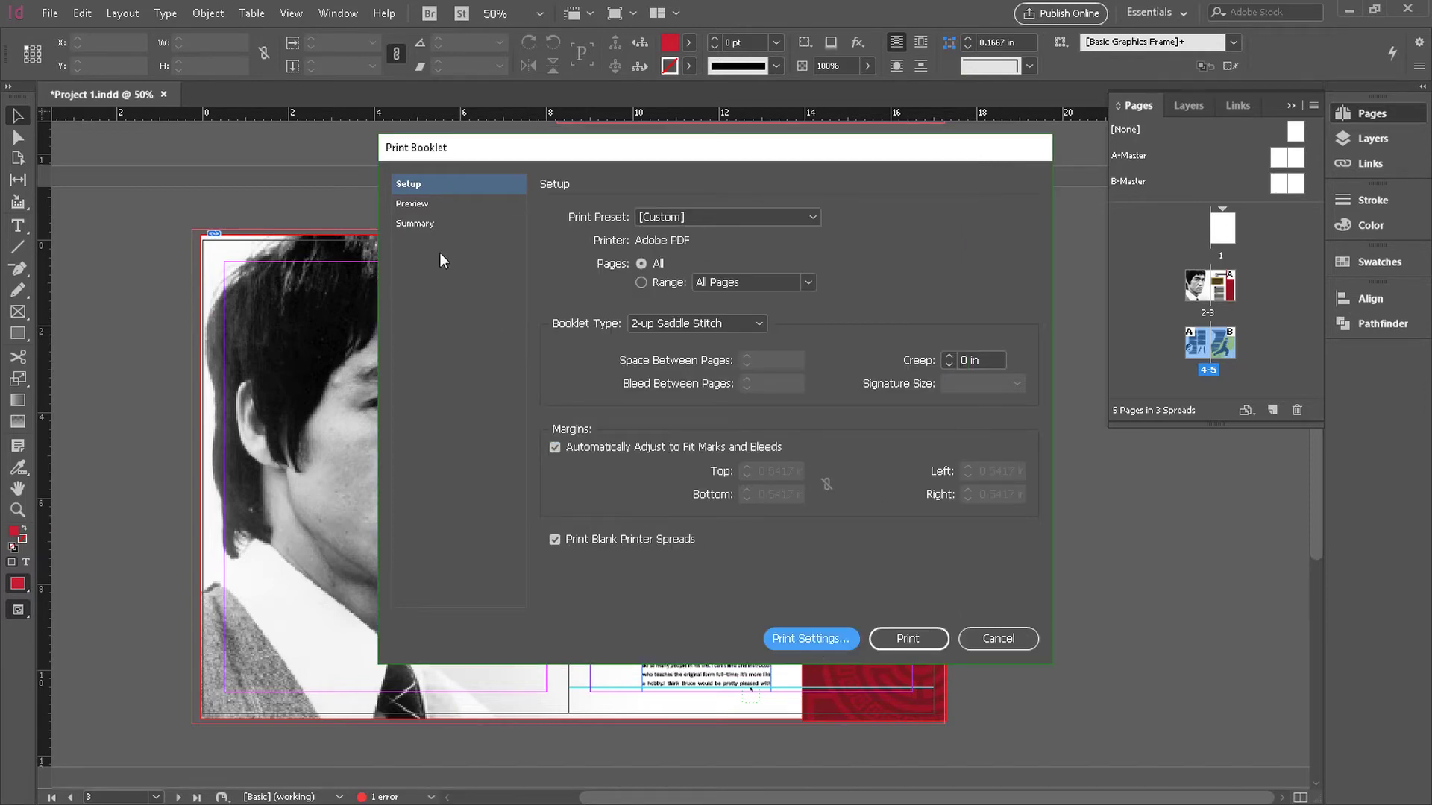
# Preview the imposed booklet and step through all four printer spreads
pyautogui.click(412, 204)
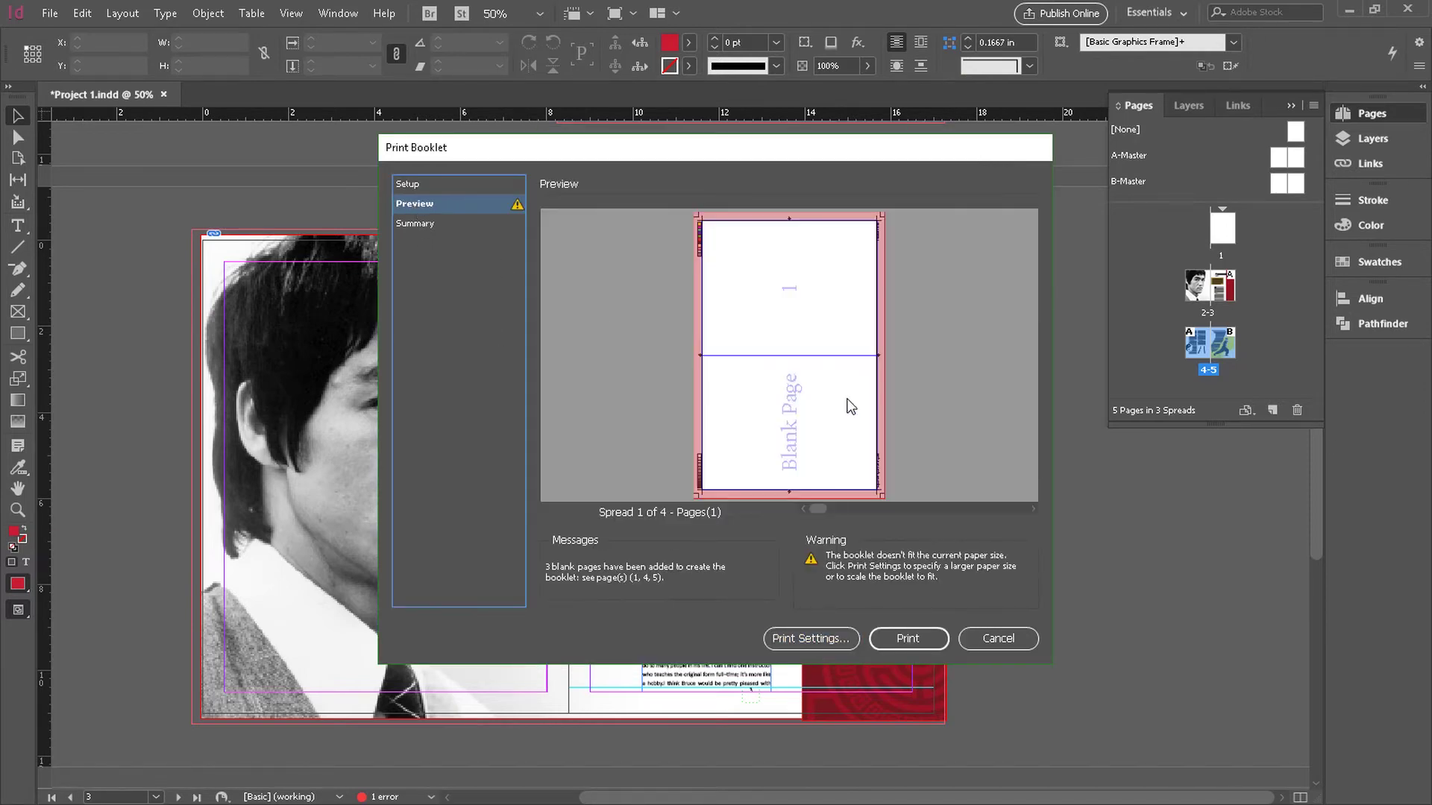
pyautogui.click(1032, 510)
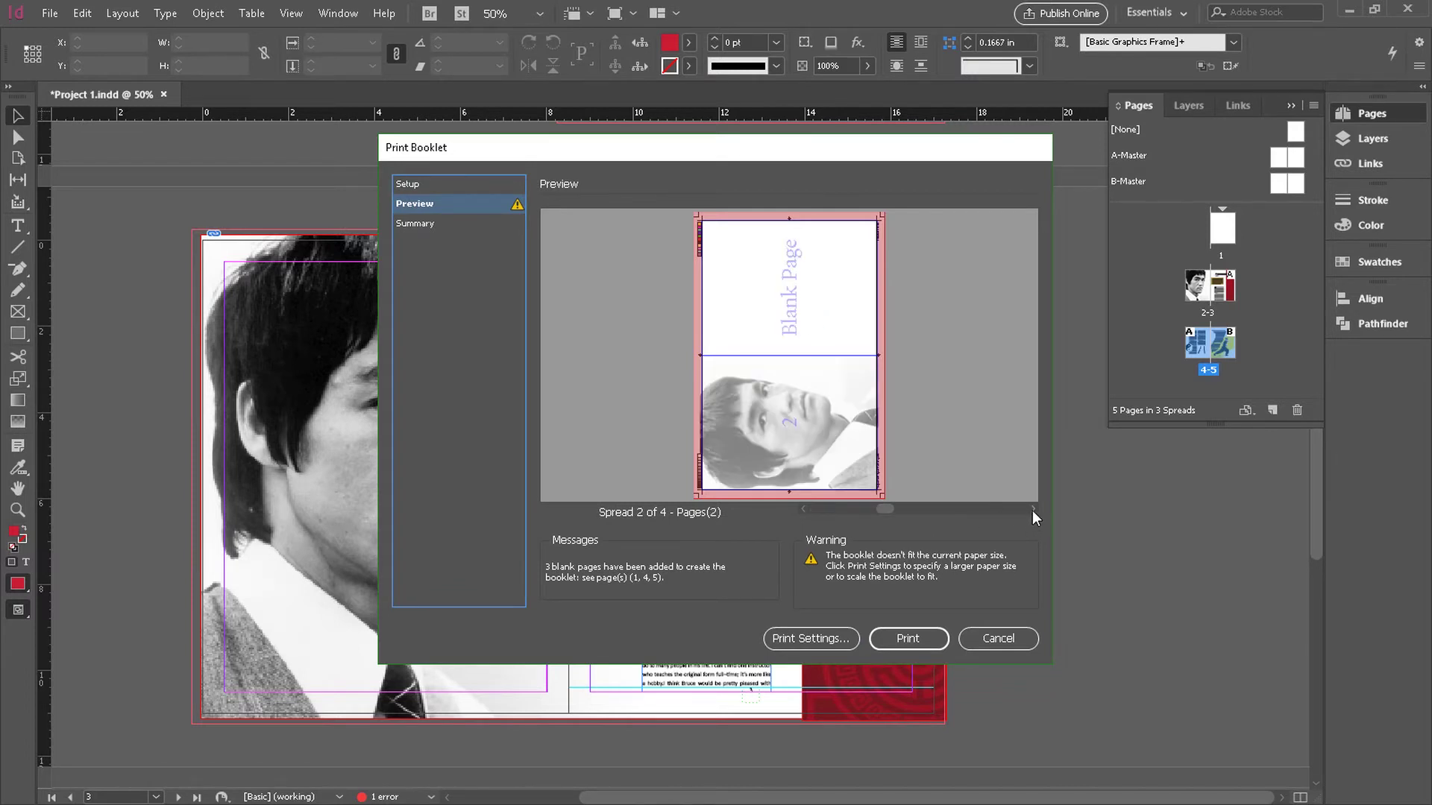
pyautogui.click(801, 509)
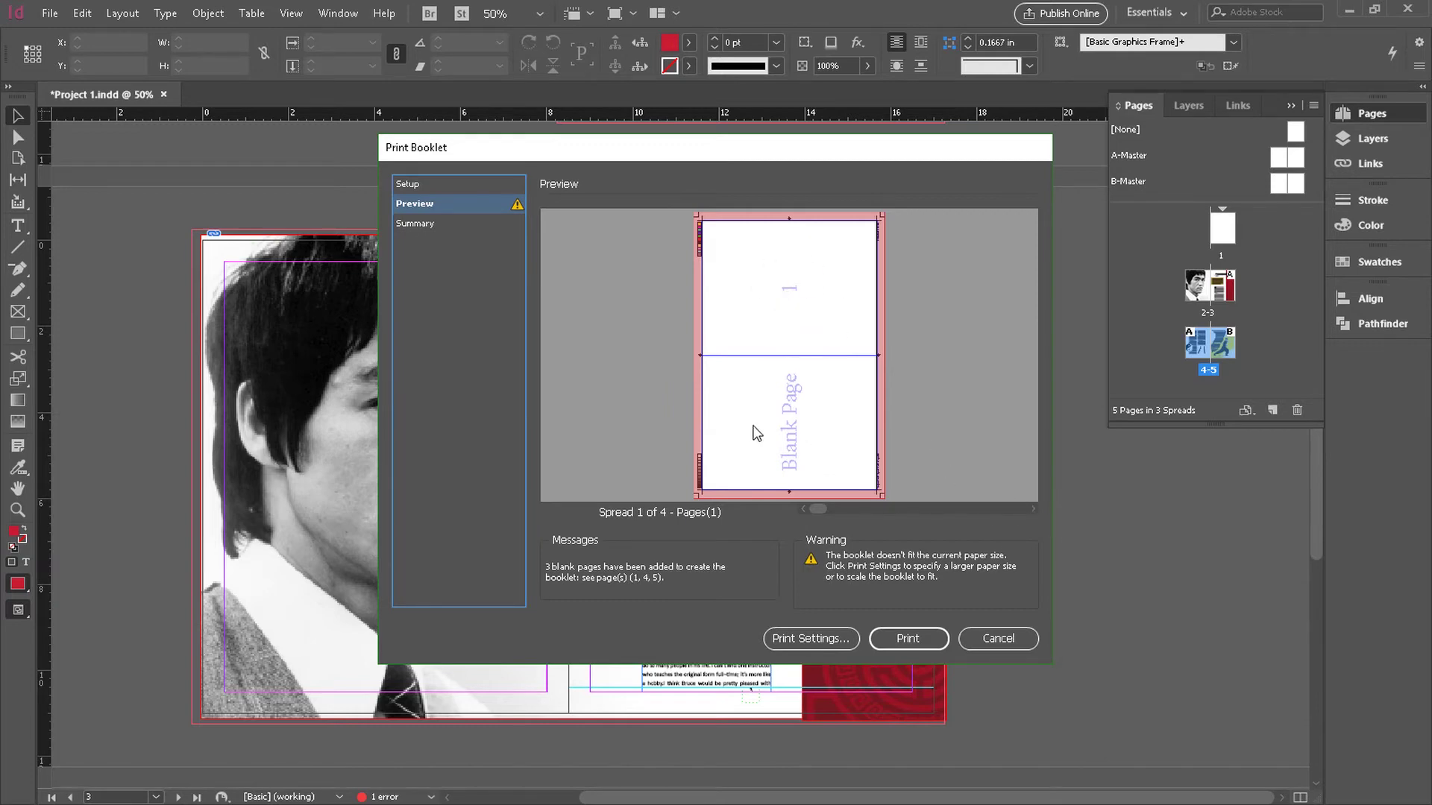
pyautogui.click(1031, 510)
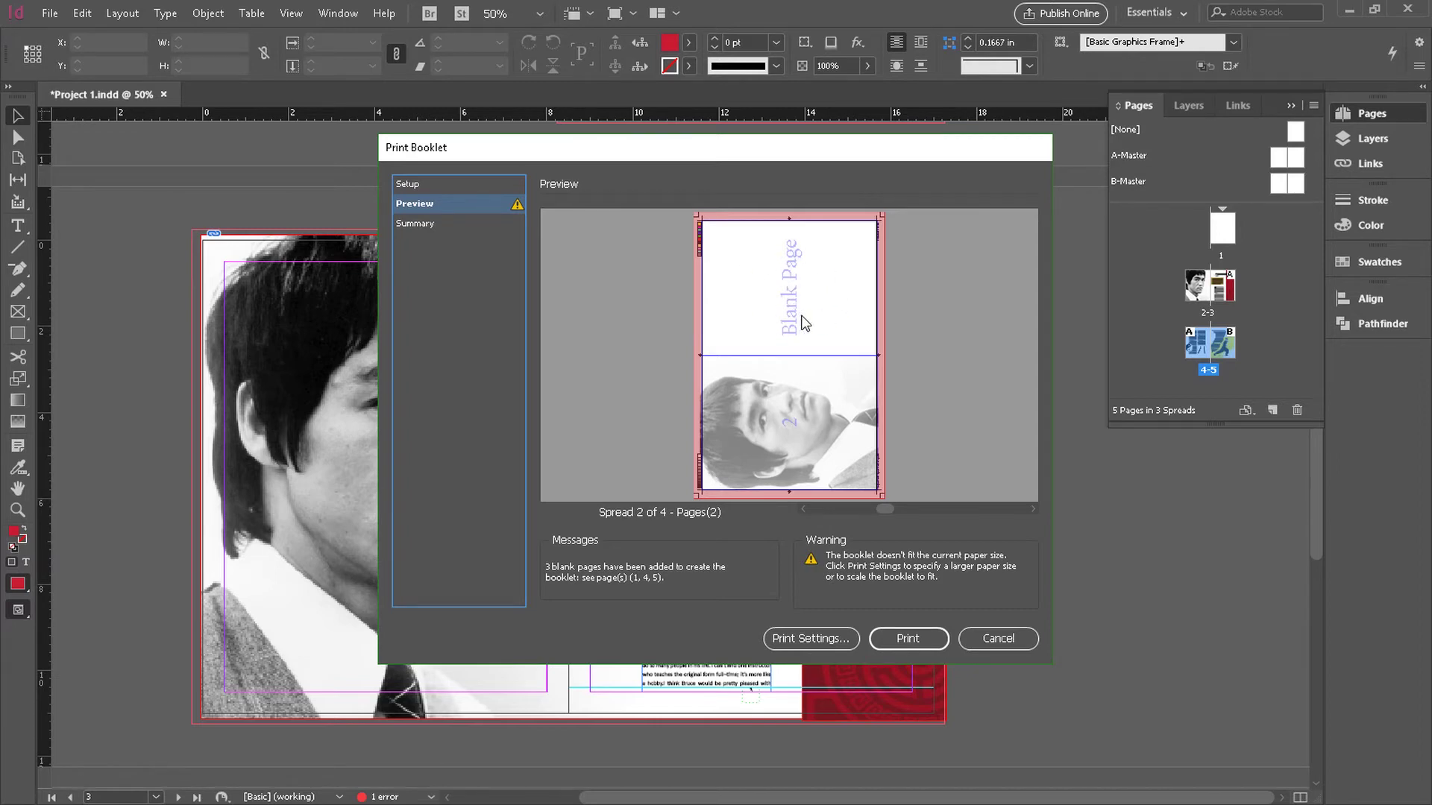
pyautogui.click(1033, 507)
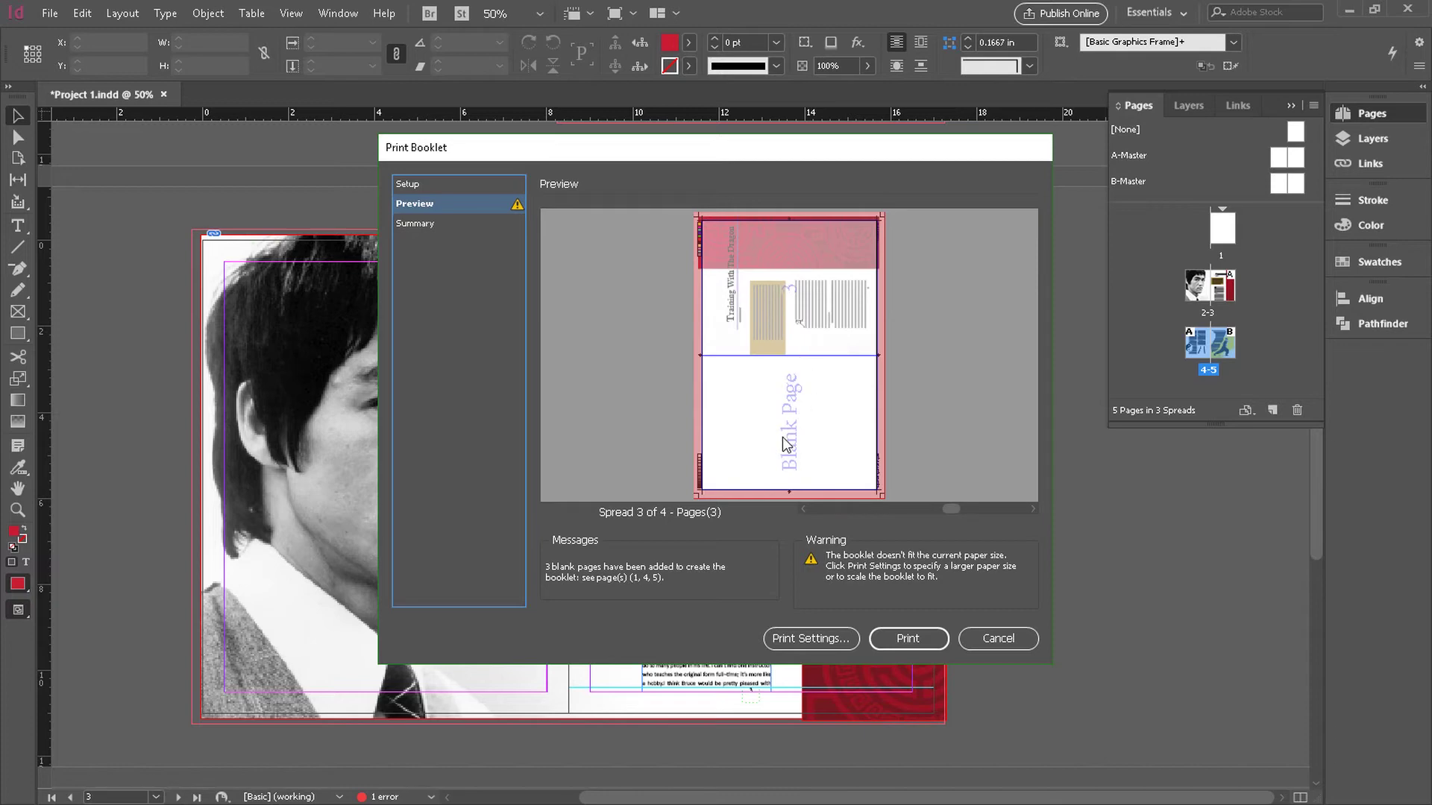
pyautogui.click(1032, 510)
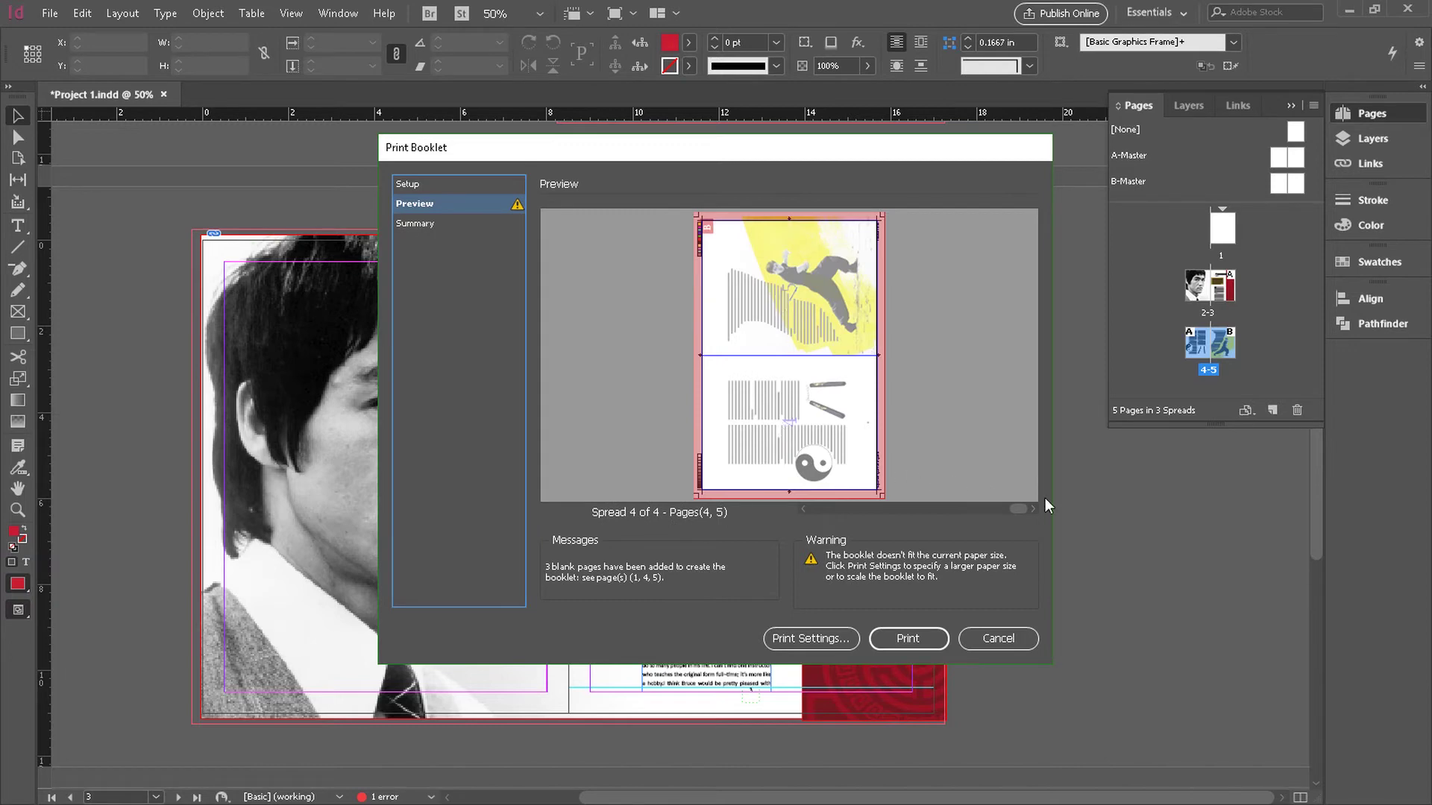
pyautogui.moveTo(1019, 508); pyautogui.dragTo(938, 510)
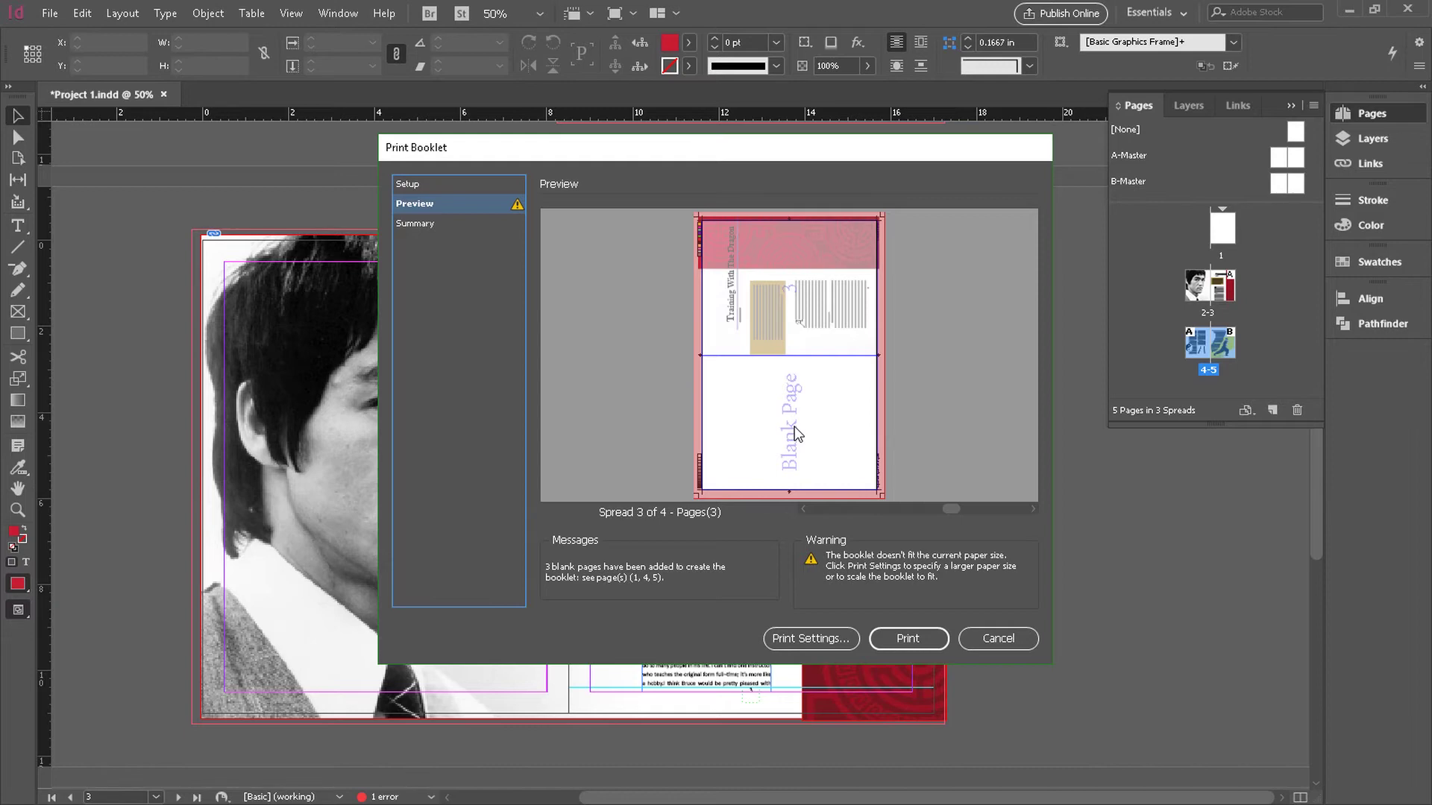
# Close Print Booklet without printing and bring up the Pages panel
pyautogui.click(1011, 641)
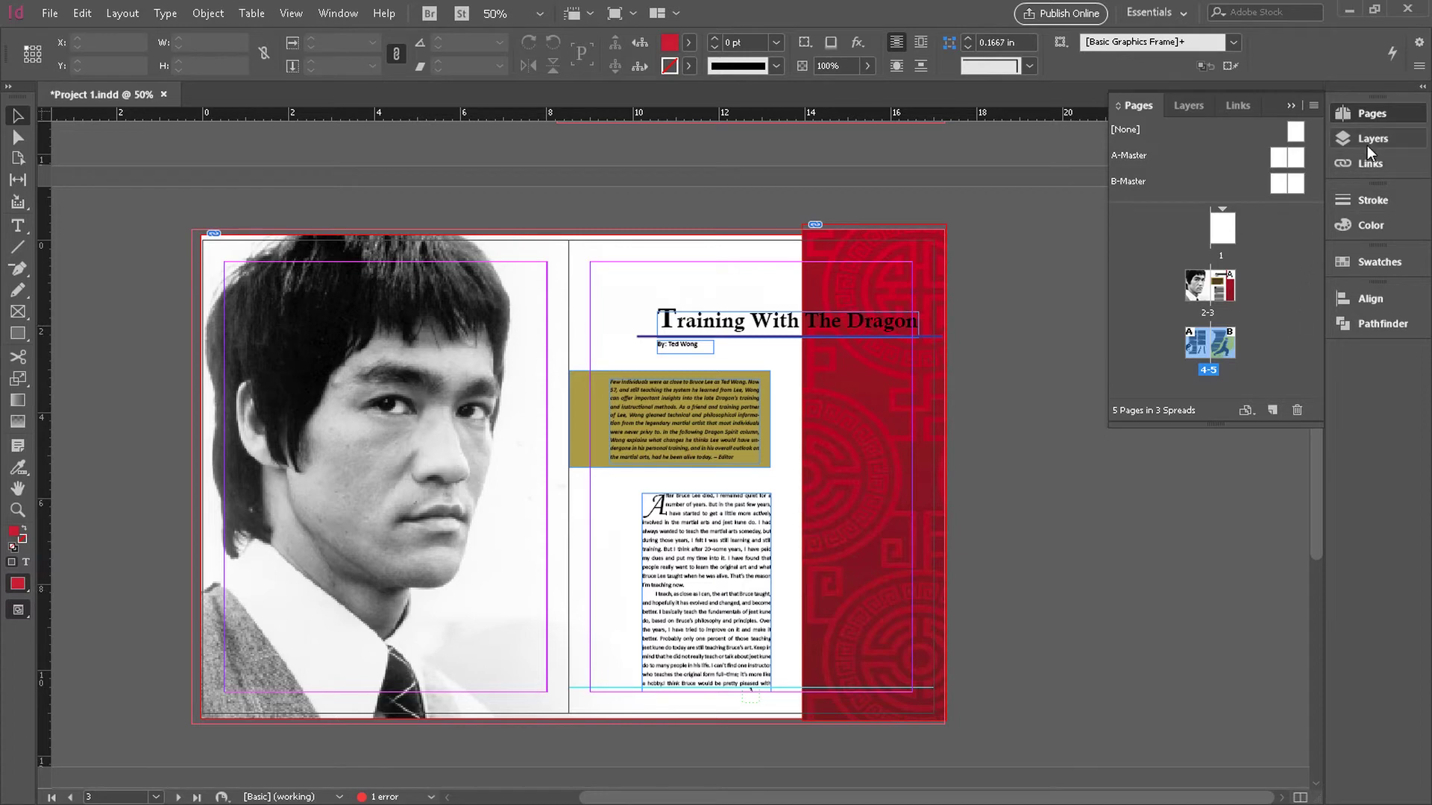
pyautogui.click(1372, 116)
pyautogui.click(1373, 114)
# Add pages 6, 7 and 8 after spread 4-5 for an eight-page document
pyautogui.click(1273, 411)
pyautogui.click(1273, 411)
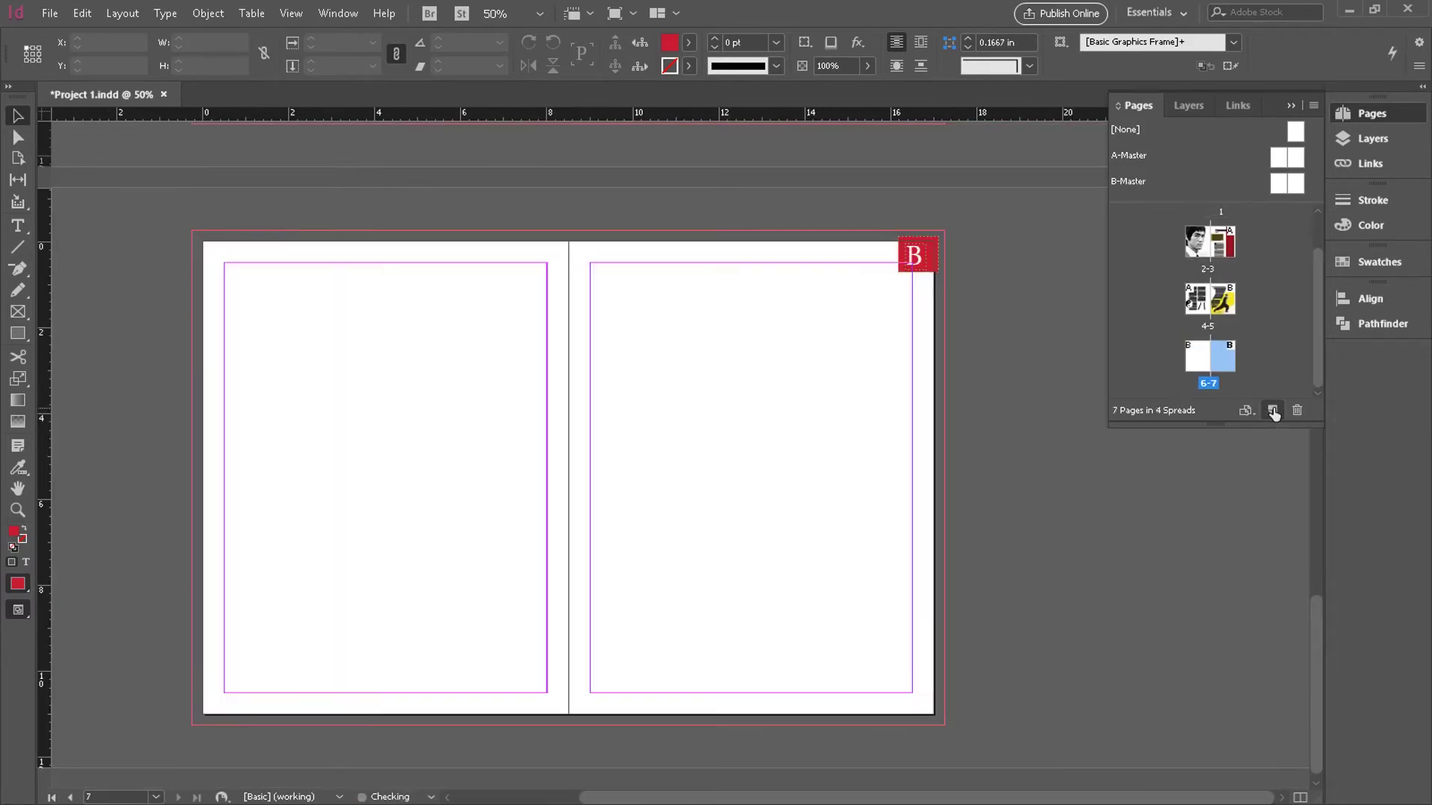
pyautogui.click(1273, 411)
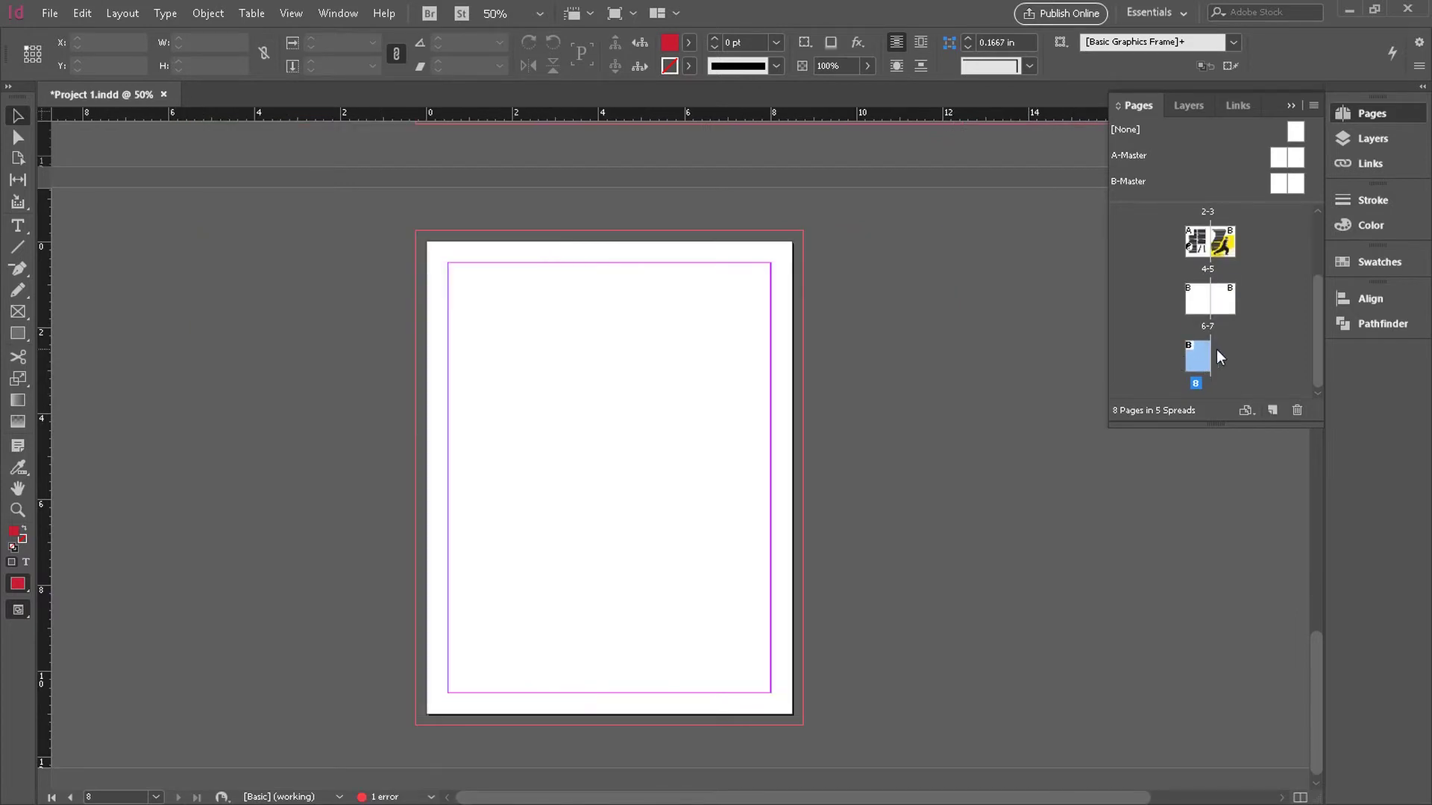
pyautogui.scroll(3, 1318, 329)
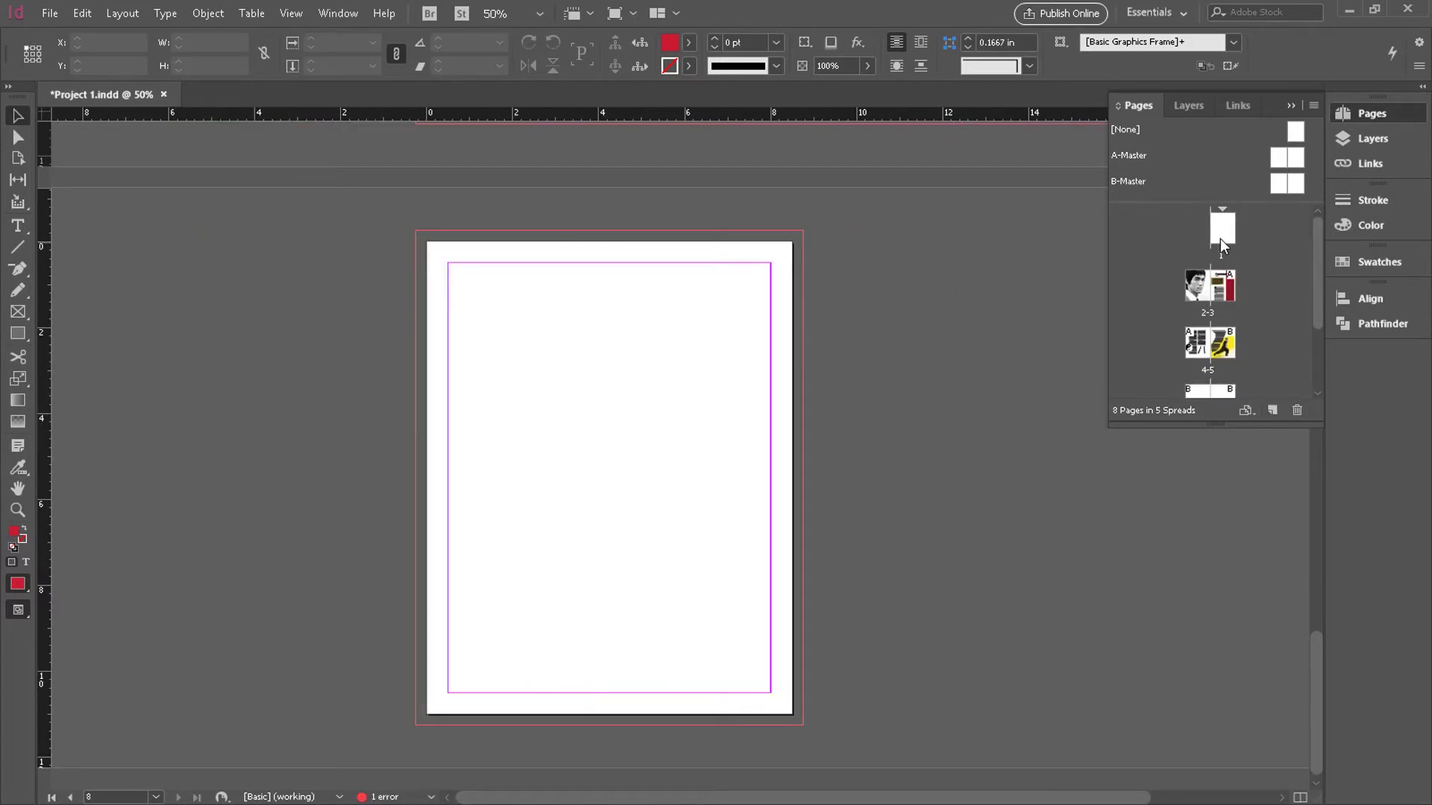
pyautogui.moveTo(1318, 278); pyautogui.dragTo(1318, 359)
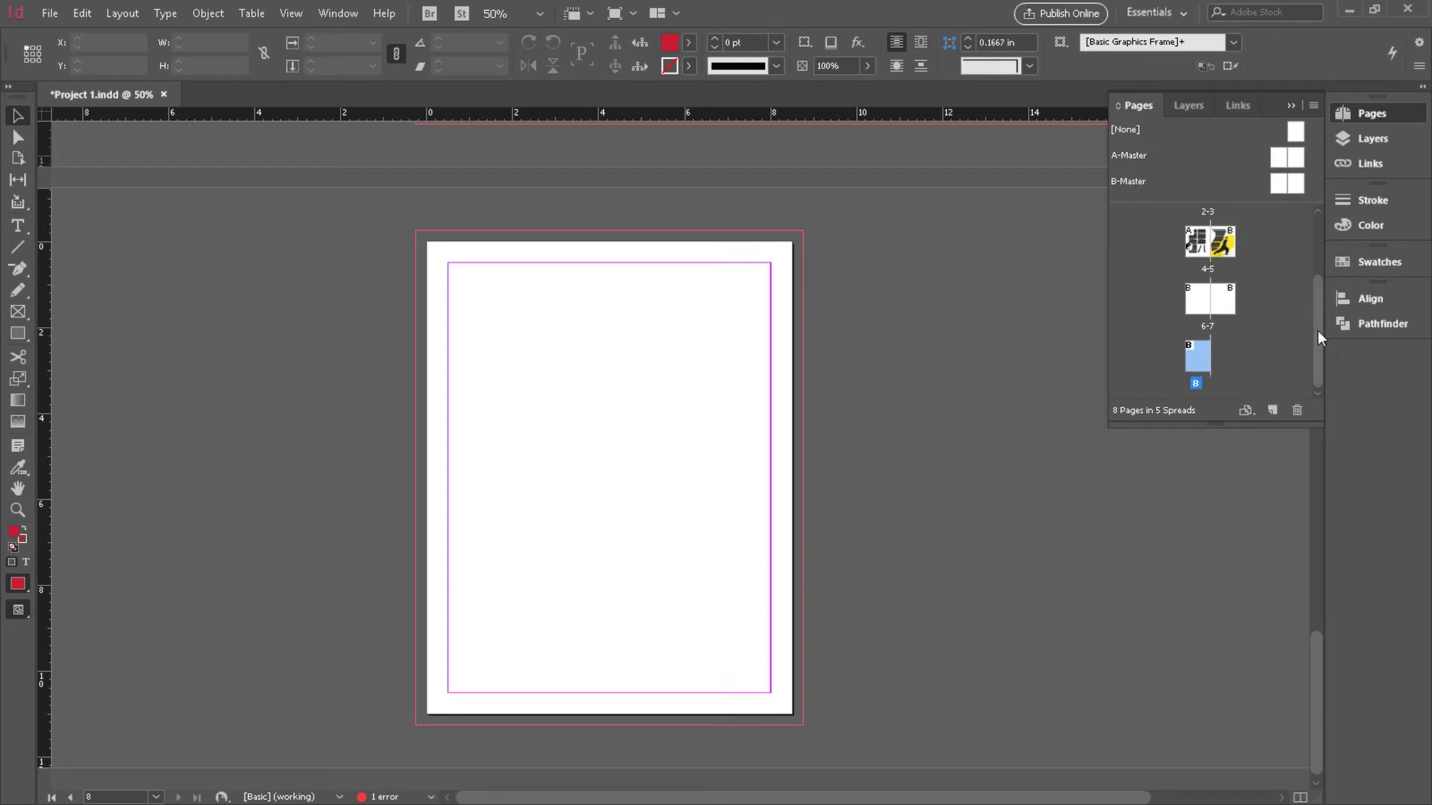
pyautogui.moveTo(1318, 330); pyautogui.dragTo(1323, 224)
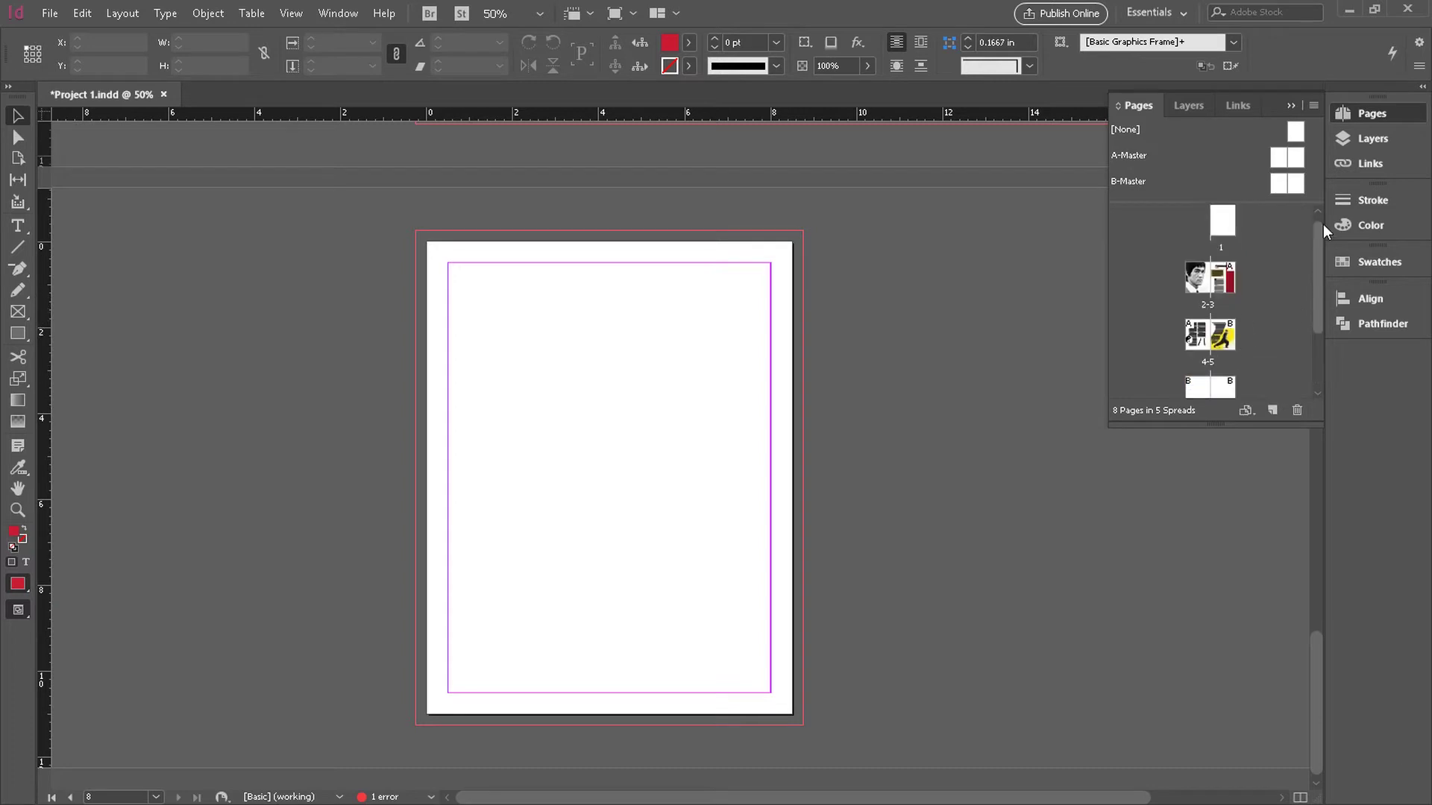
# Jump to page 1 and fit it in the window
pyautogui.doubleClick(1225, 233)
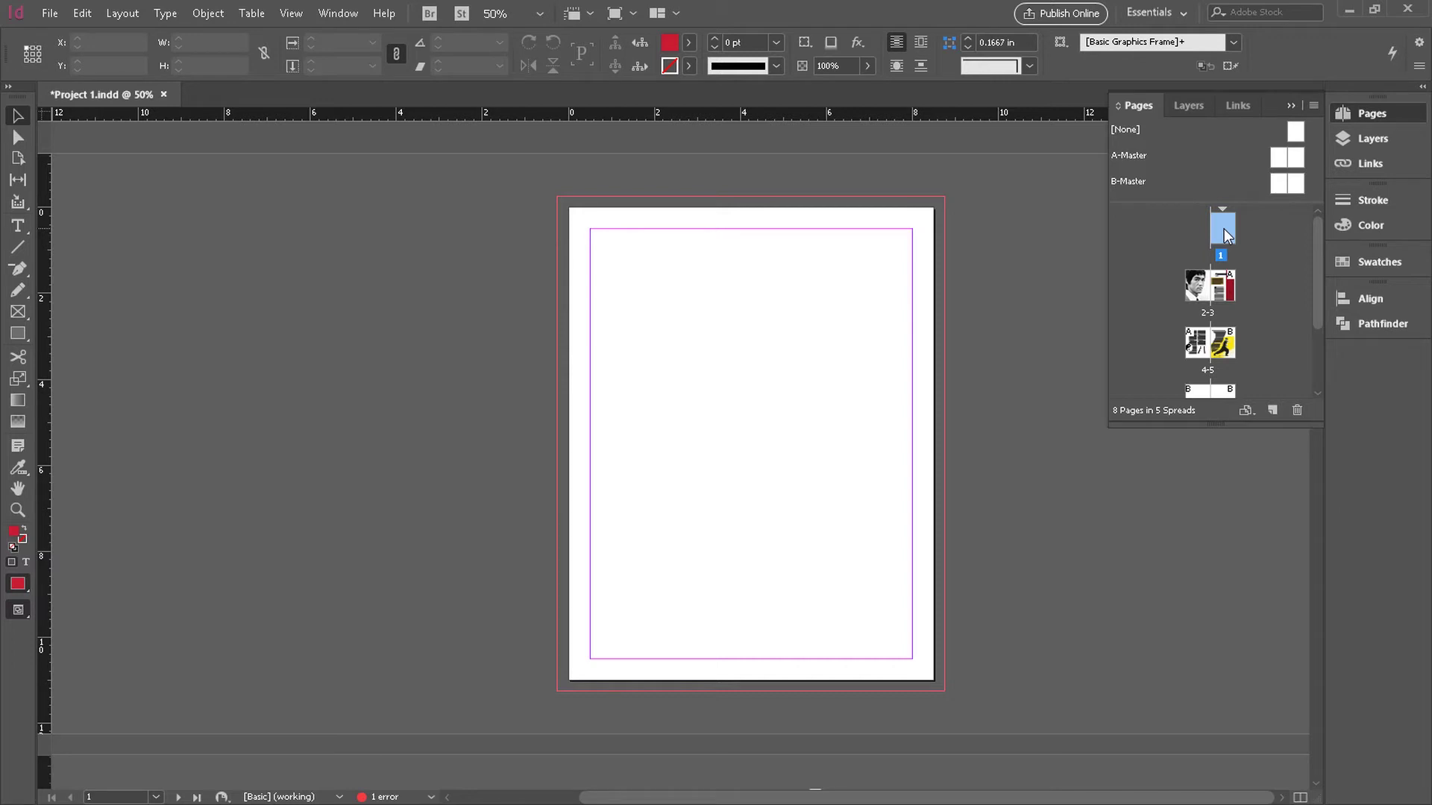
pyautogui.hotkey('ctrl', '0')
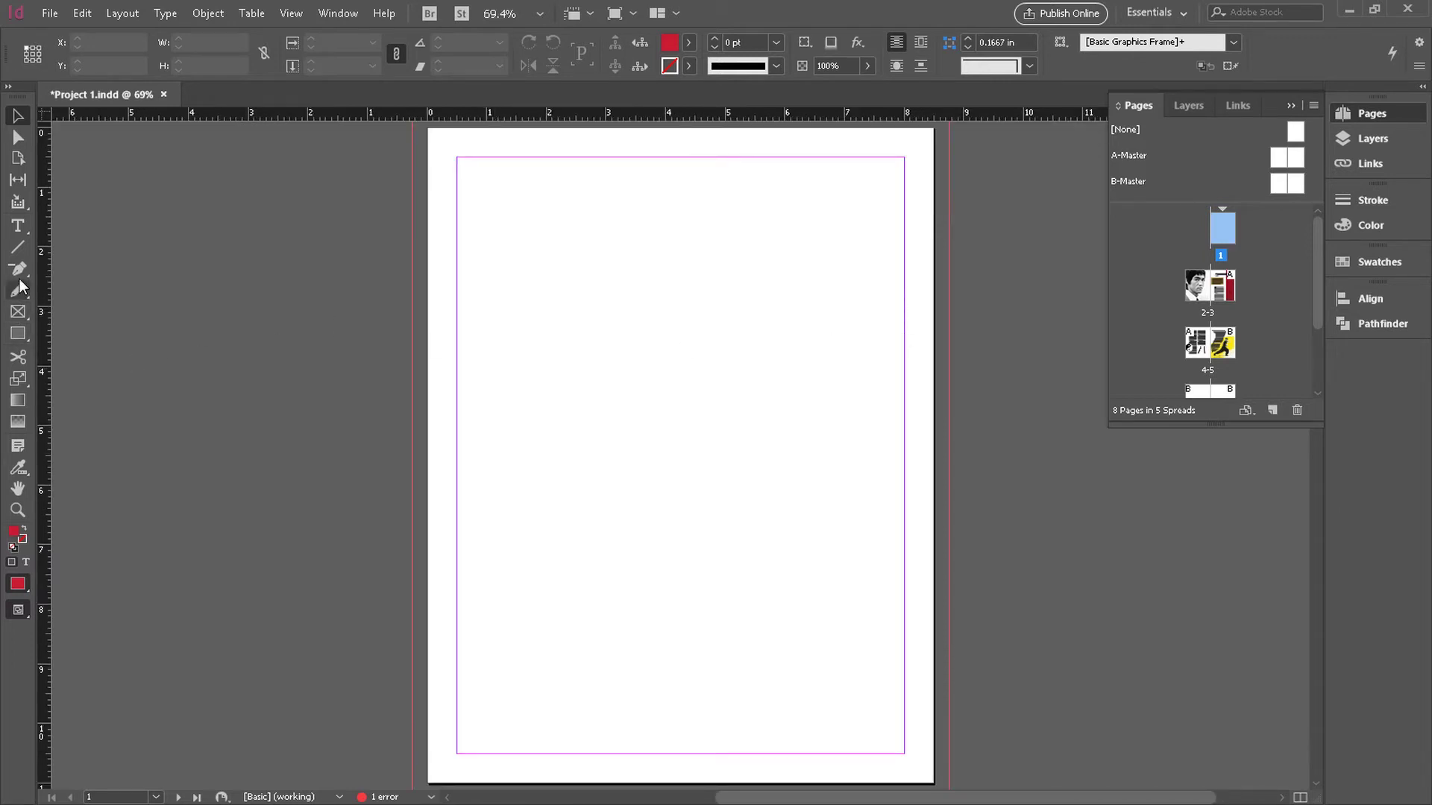
pyautogui.click(18, 334)
# Draw a 4 × 4.7 in rectangle on page 1 and a text frame reading 'Front Cover'
pyautogui.moveTo(553, 272); pyautogui.dragTo(791, 551)
pyautogui.press('t')
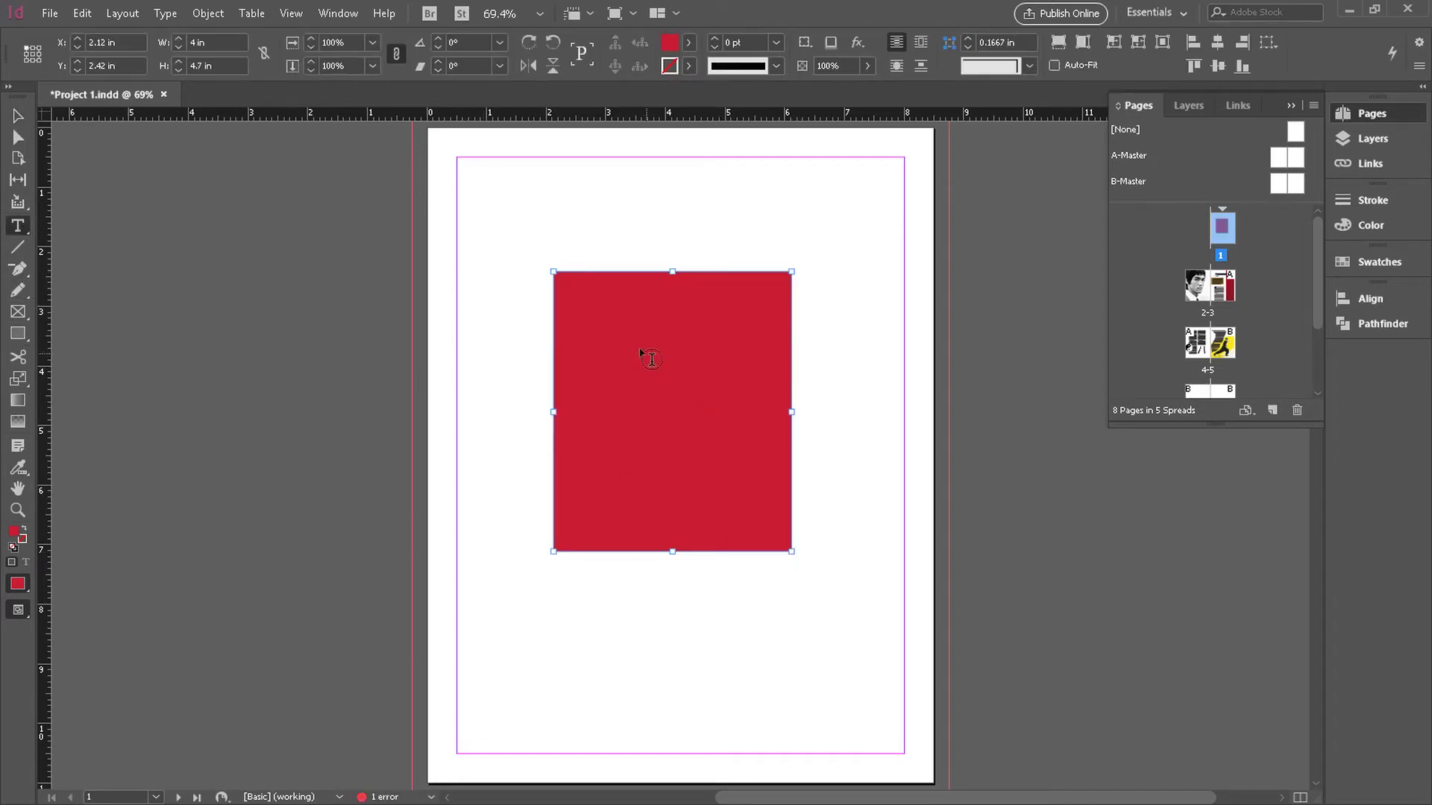
pyautogui.moveTo(639, 349); pyautogui.dragTo(745, 473)
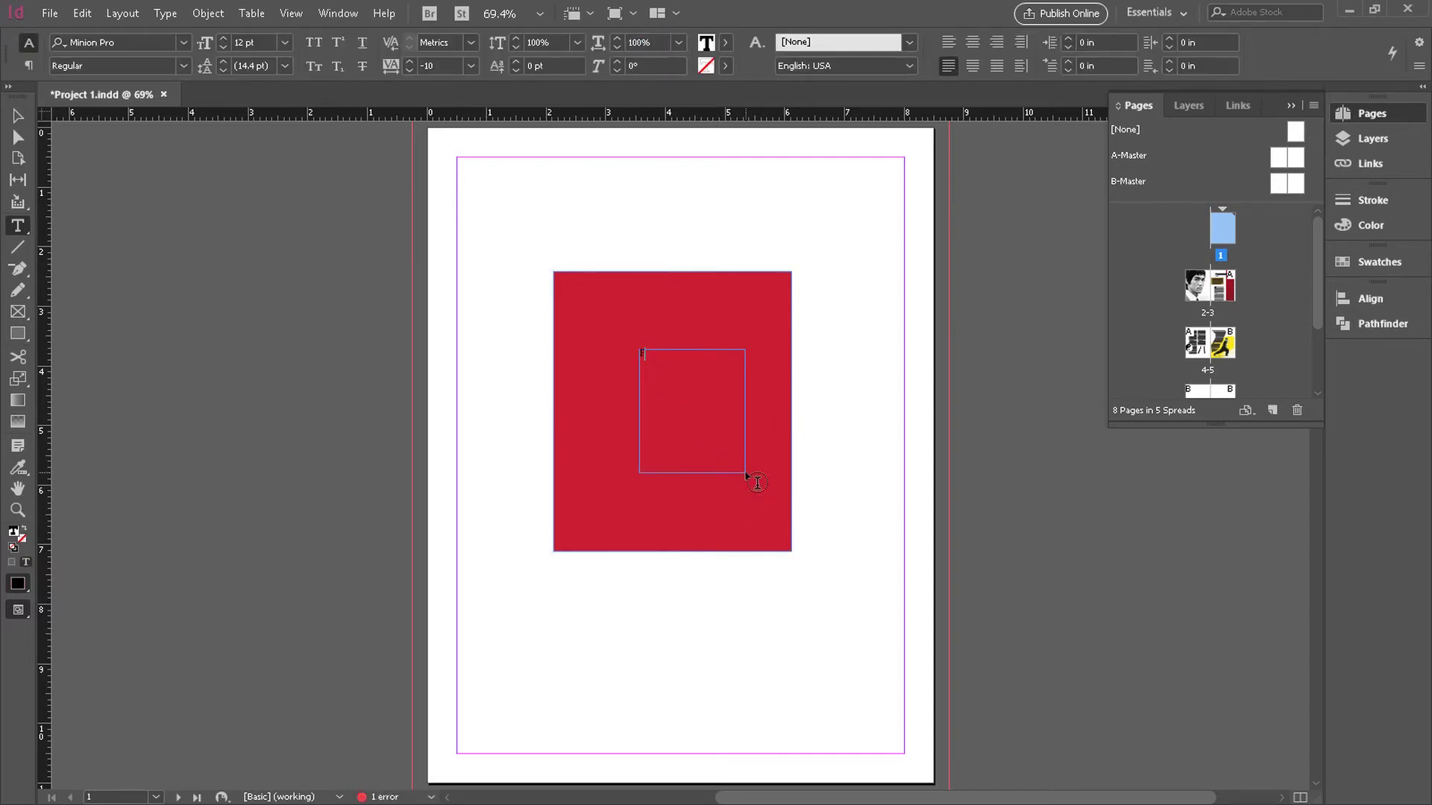
pyautogui.write('Front Cover')
# Set the Front Cover text to 48 pt in the white Paper swatch
pyautogui.tripleClick(673, 355)
pyautogui.click(290, 43)
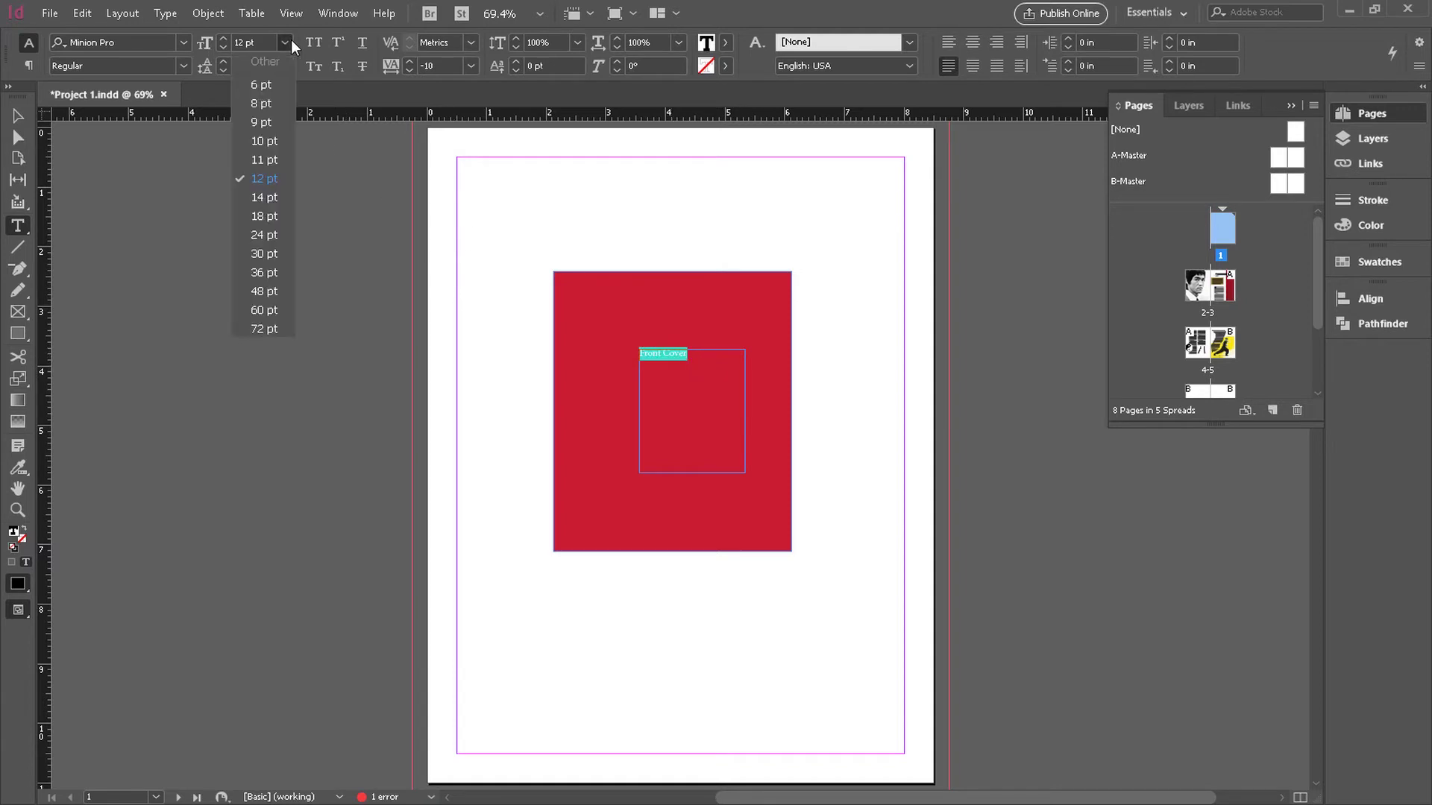
pyautogui.click(265, 292)
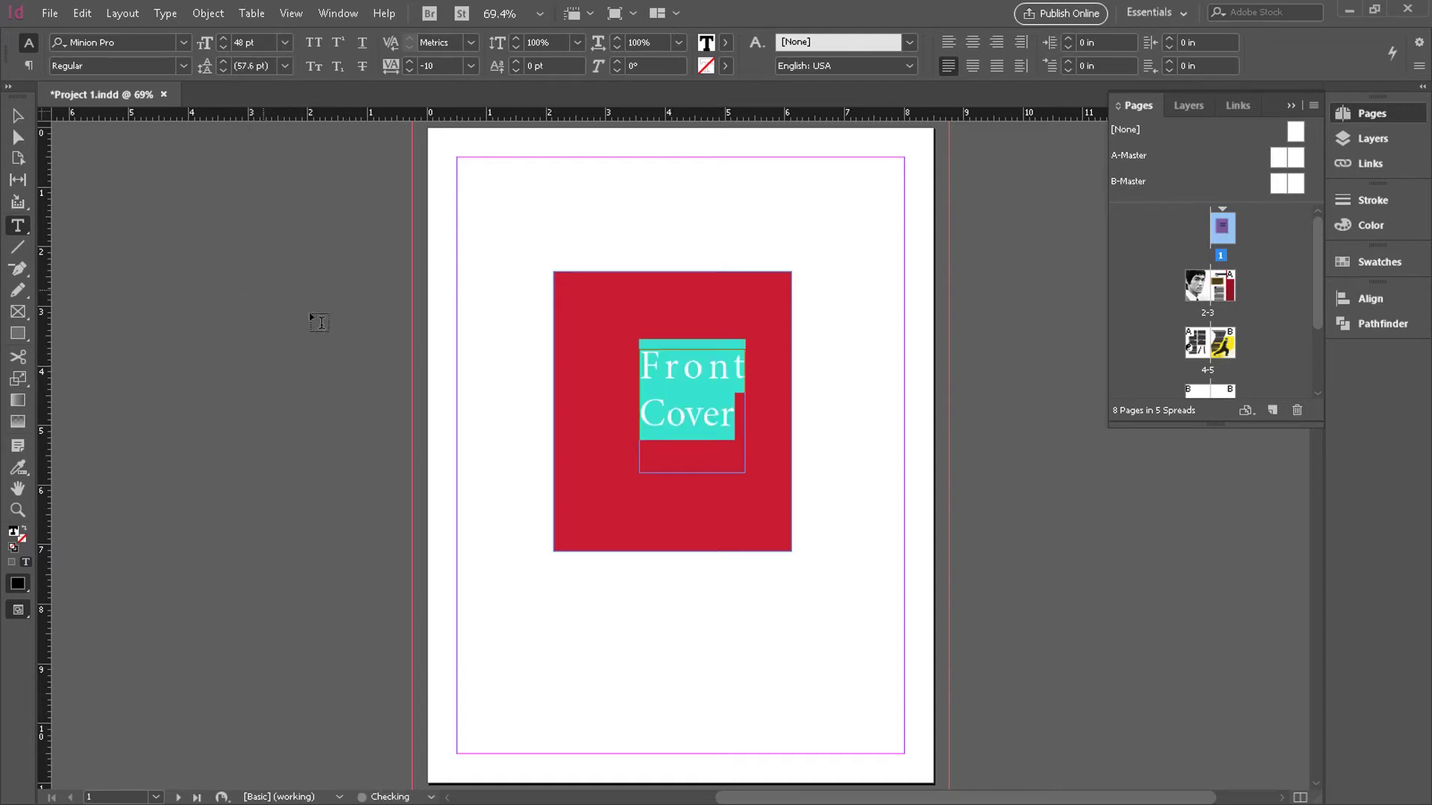
pyautogui.click(1380, 262)
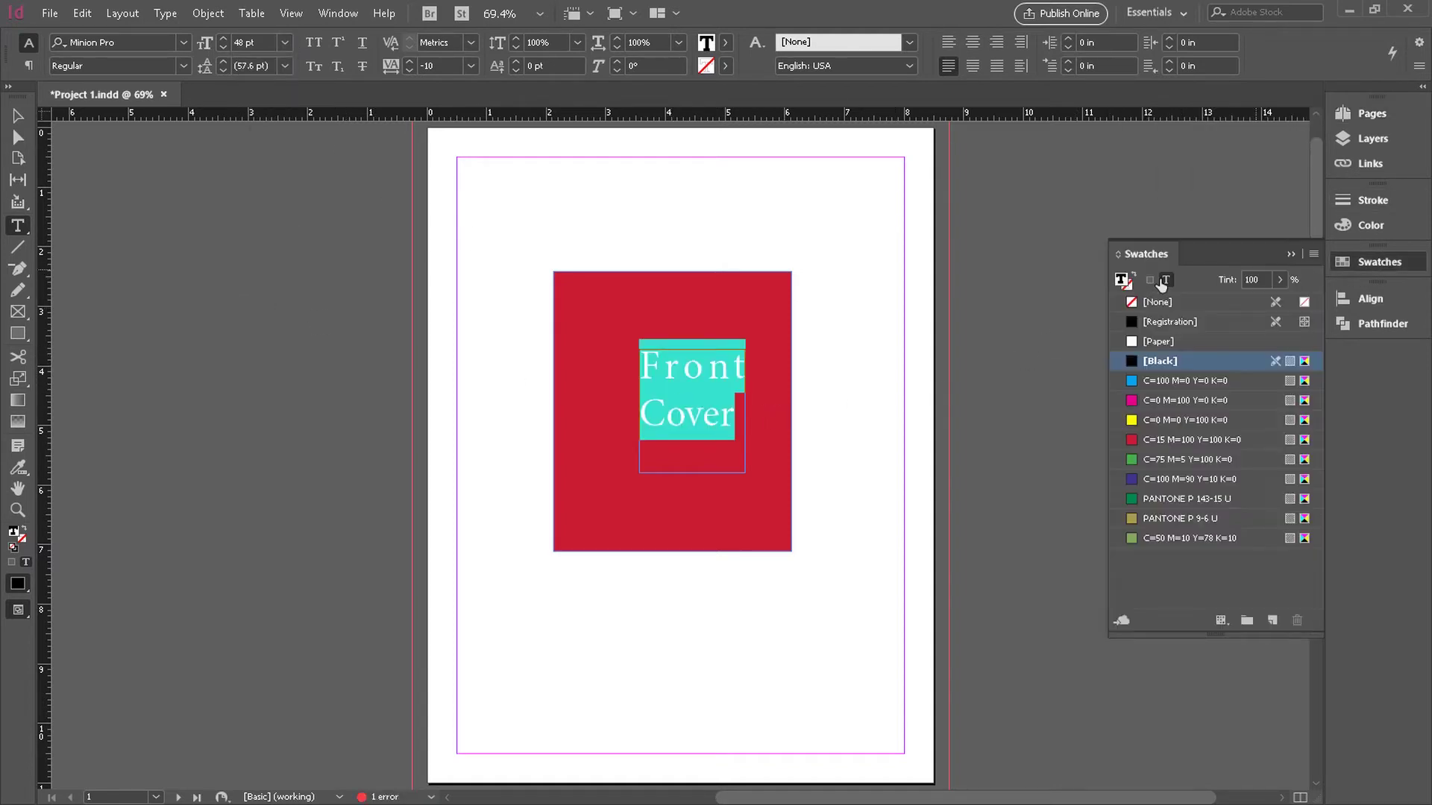
pyautogui.click(1152, 342)
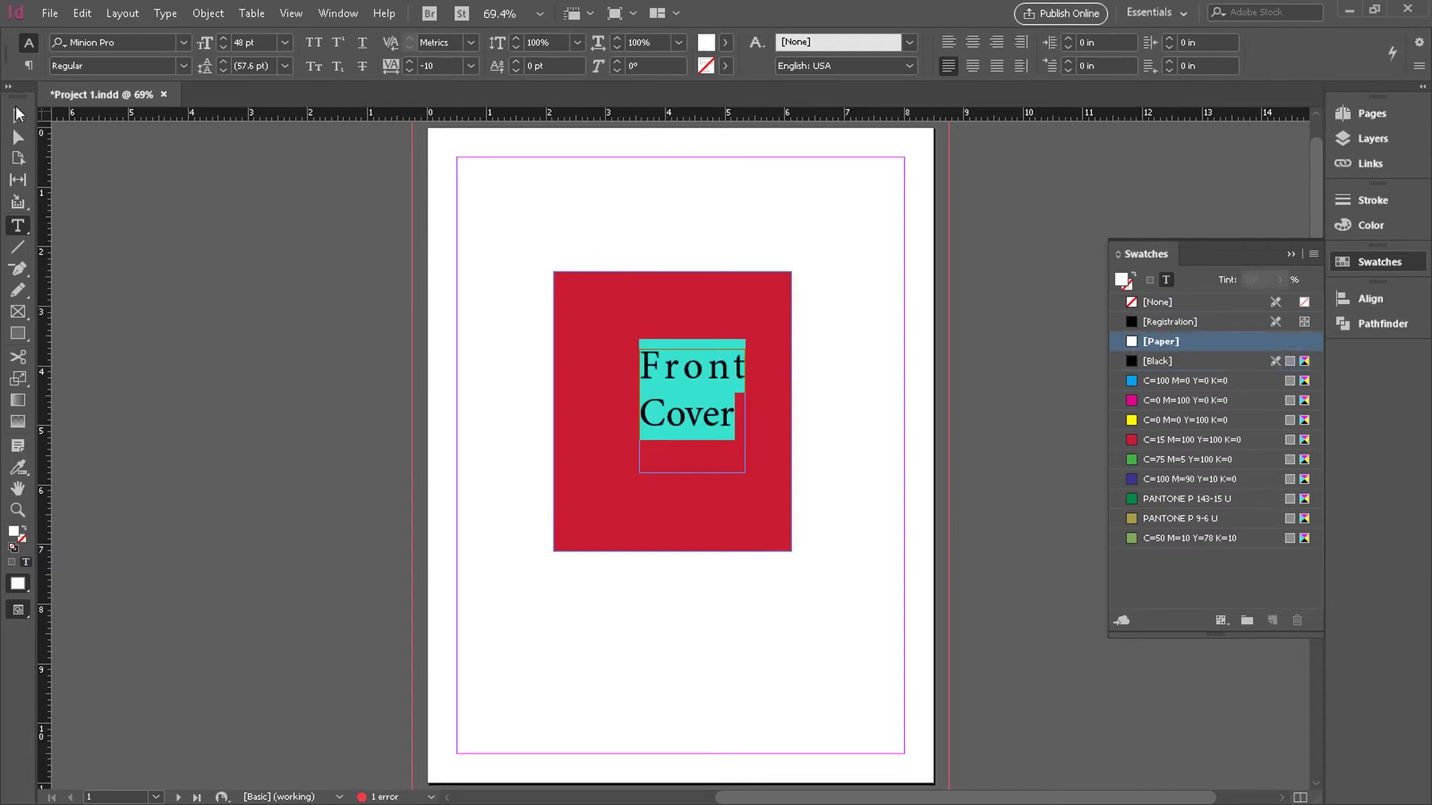
# Select both the red rectangle and the Front Cover text frame together
pyautogui.click(12, 114)
pyautogui.click(676, 224)
pyautogui.click(739, 478)
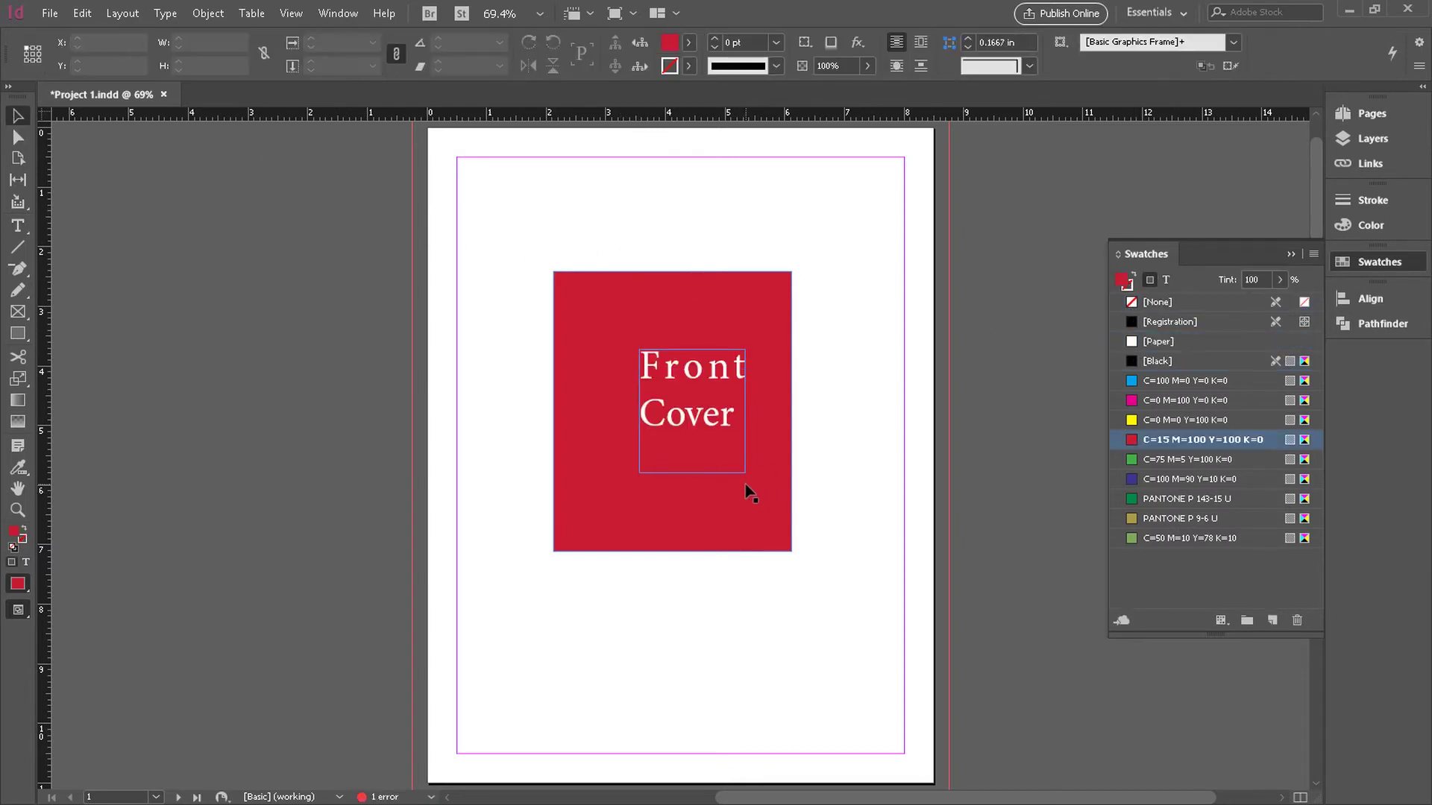
pyautogui.moveTo(535, 225); pyautogui.dragTo(821, 581)
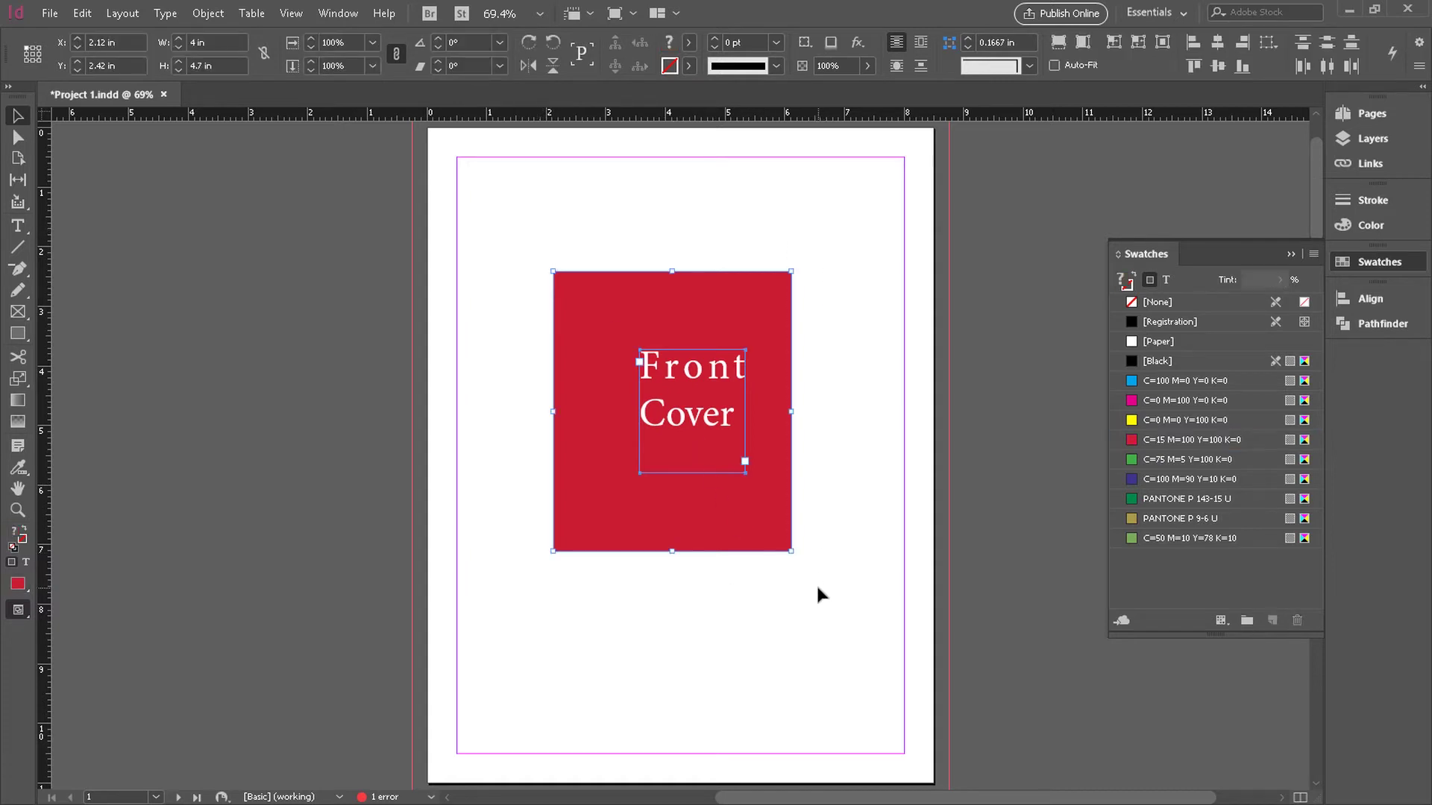
# Paste a copy of the red Front Cover block onto page 8
pyautogui.click(862, 589)
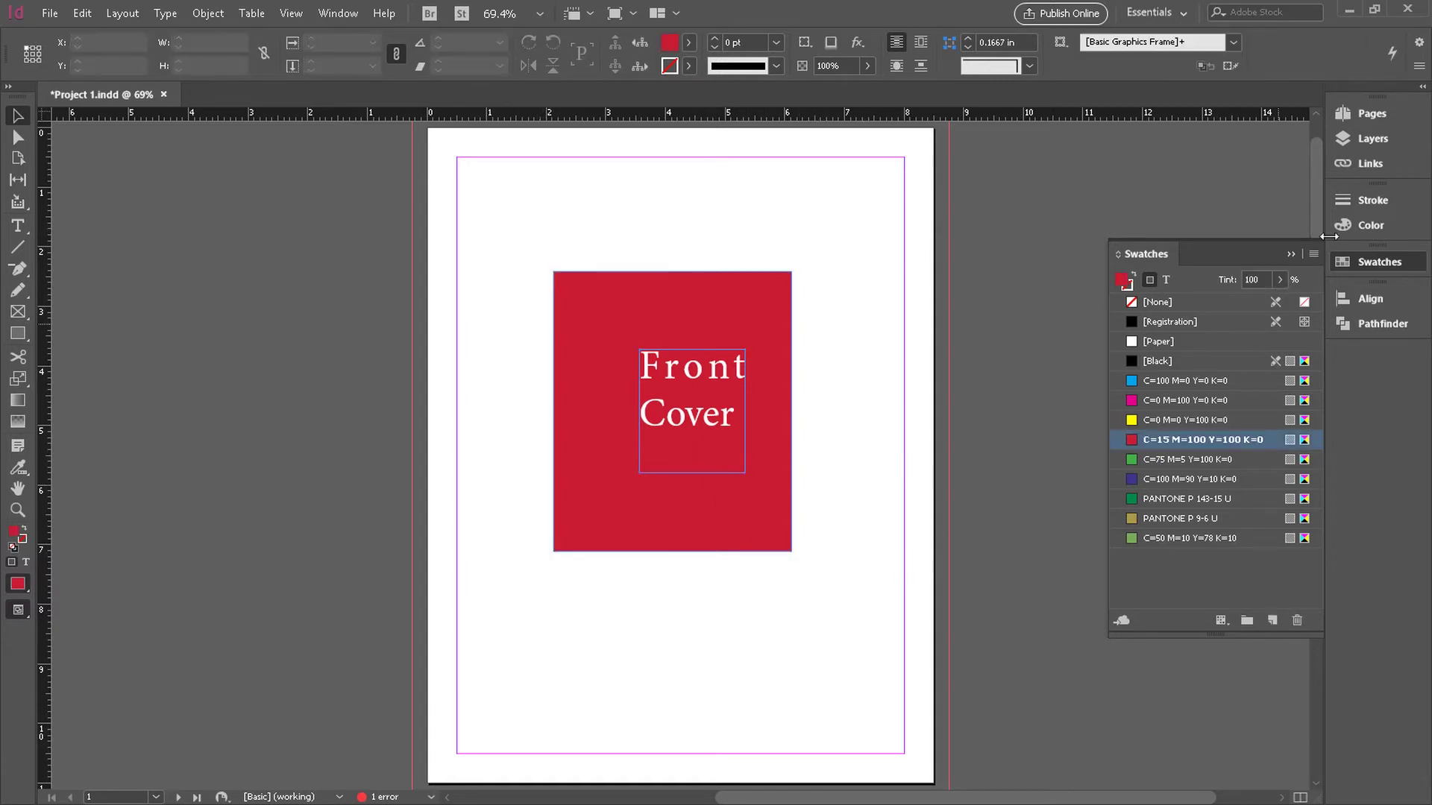
pyautogui.click(1373, 112)
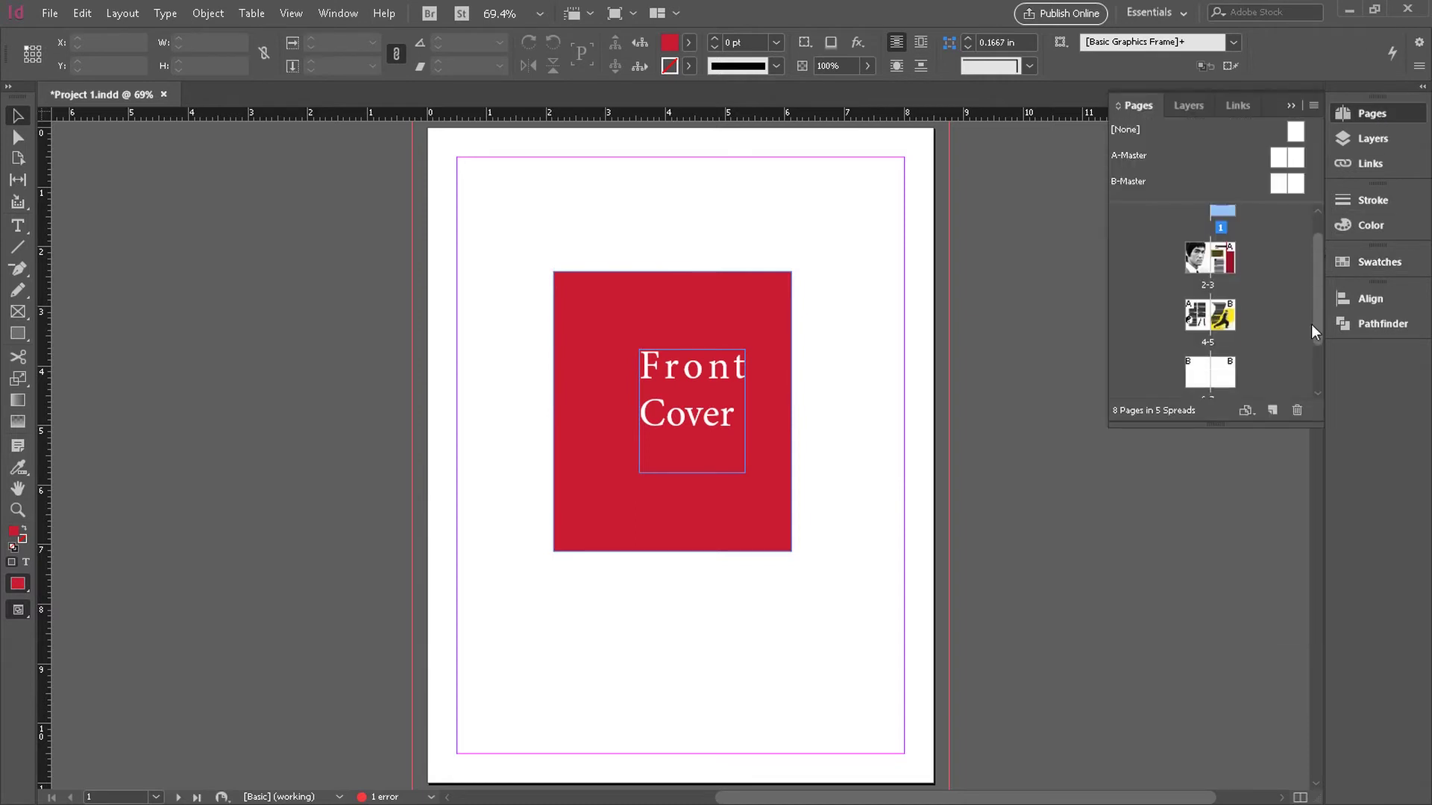
pyautogui.scroll(-2, 1210, 360)
pyautogui.doubleClick(1195, 359)
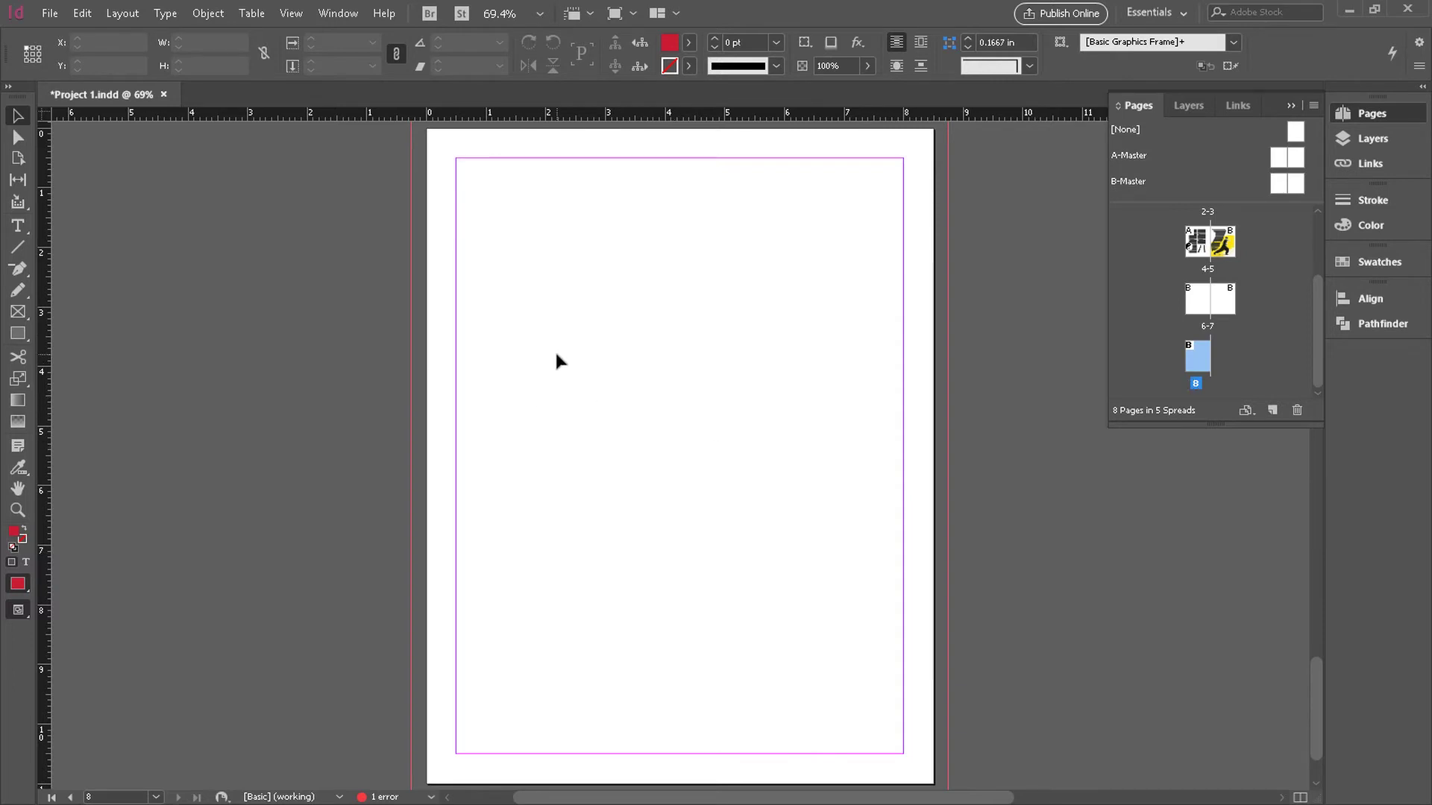
pyautogui.hotkey('ctrl', 'v')
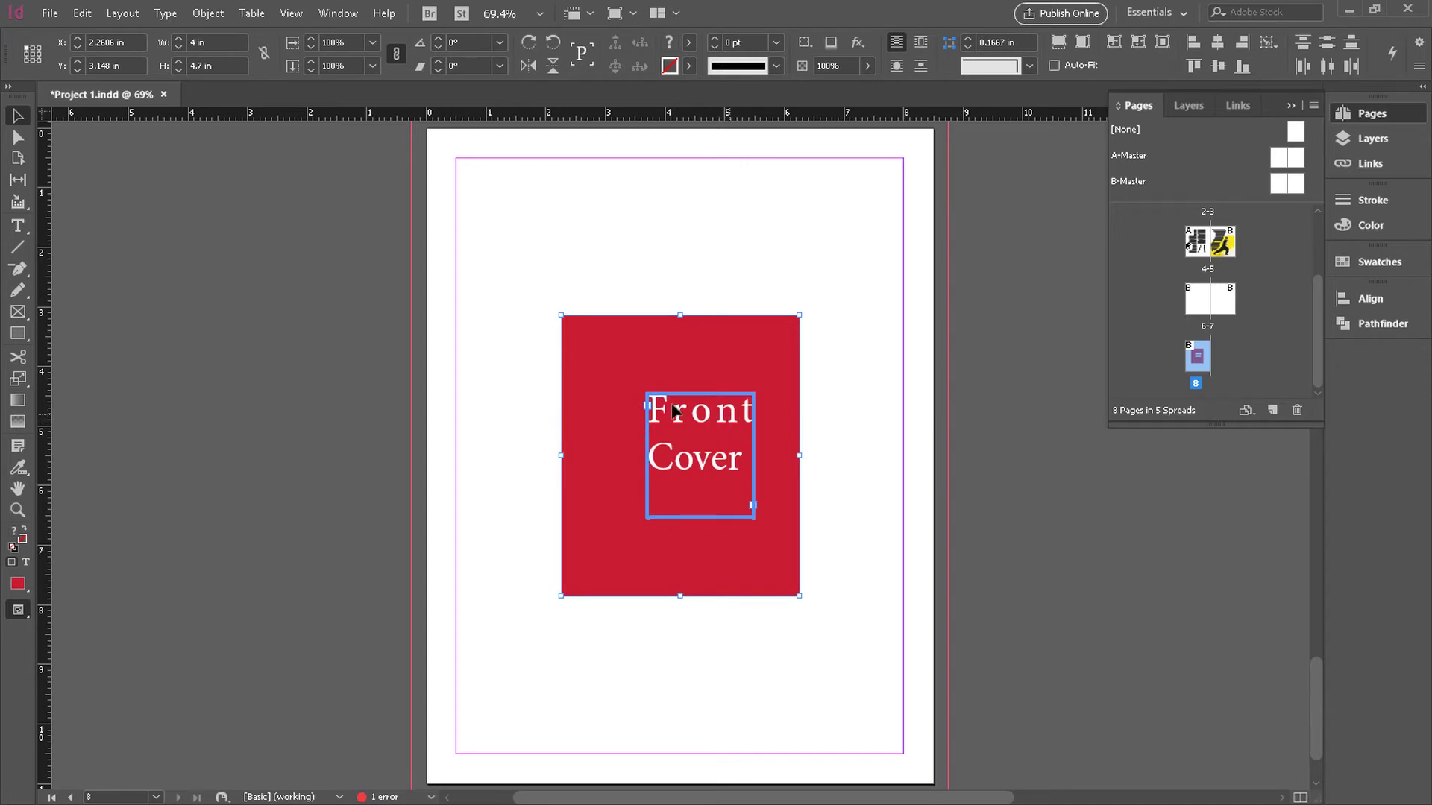
# Change the pasted block's text from 'Front Cover' to 'Back Cover' and deselect it
pyautogui.click(17, 226)
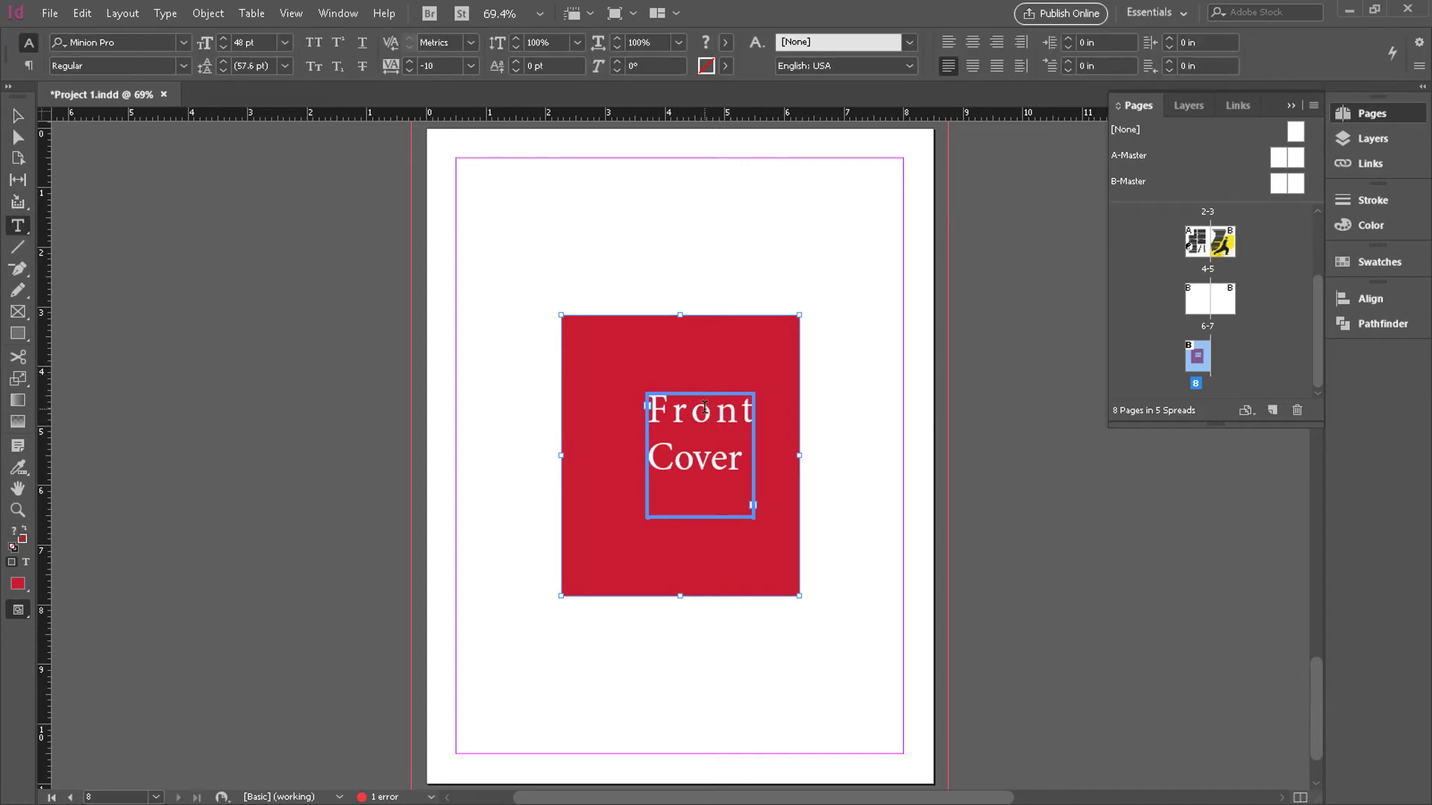
pyautogui.click(750, 416)
pyautogui.doubleClick(750, 416)
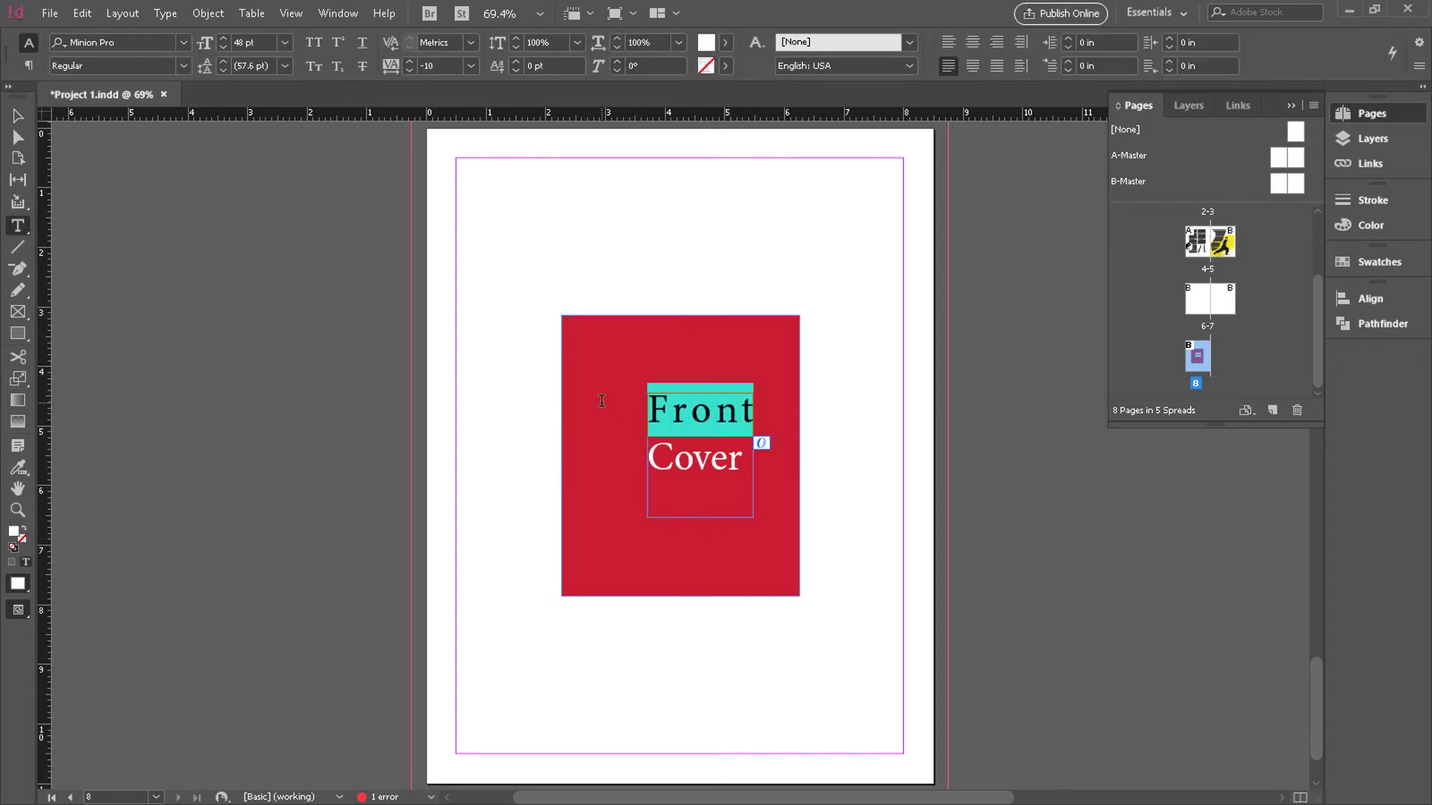
pyautogui.write('Back')
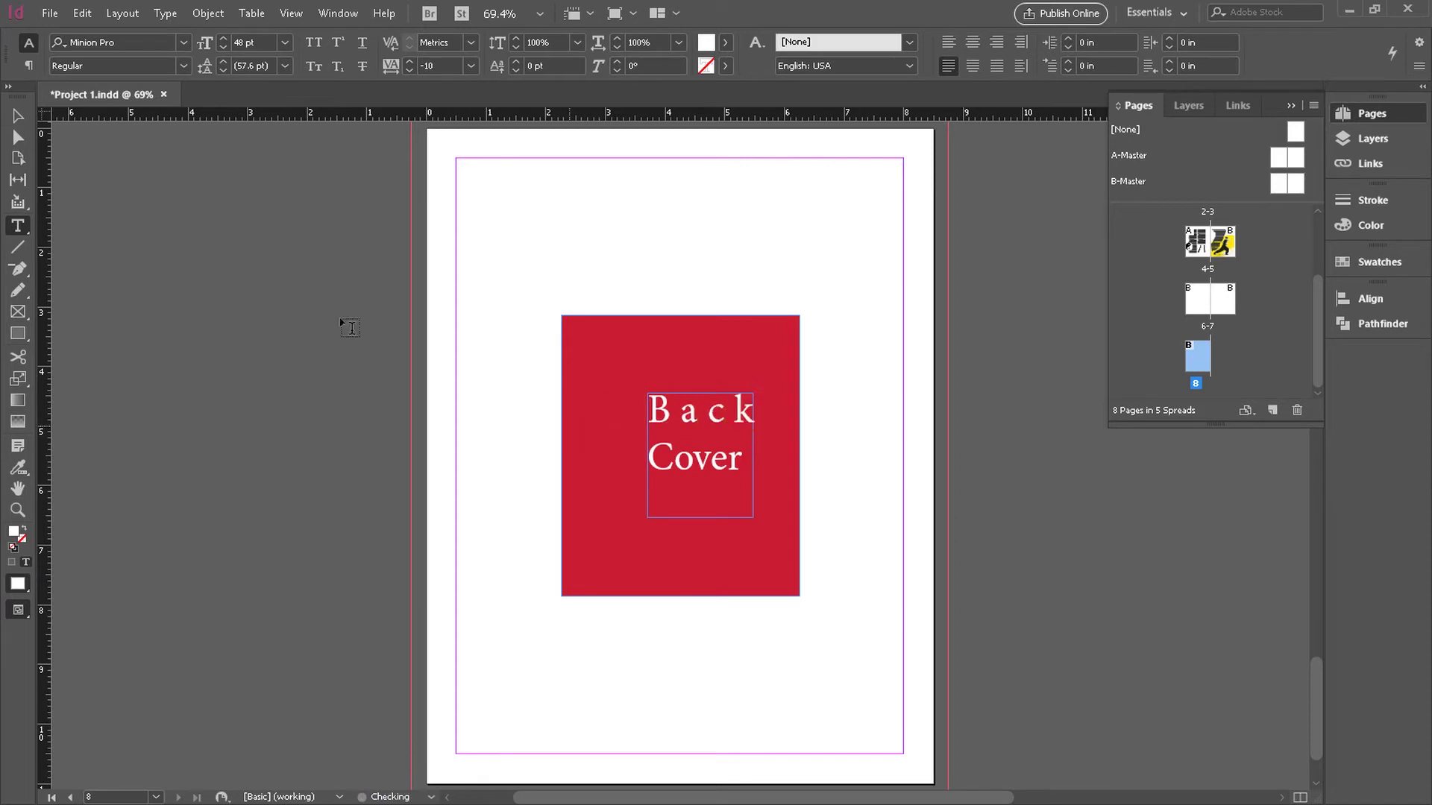
pyautogui.click(18, 116)
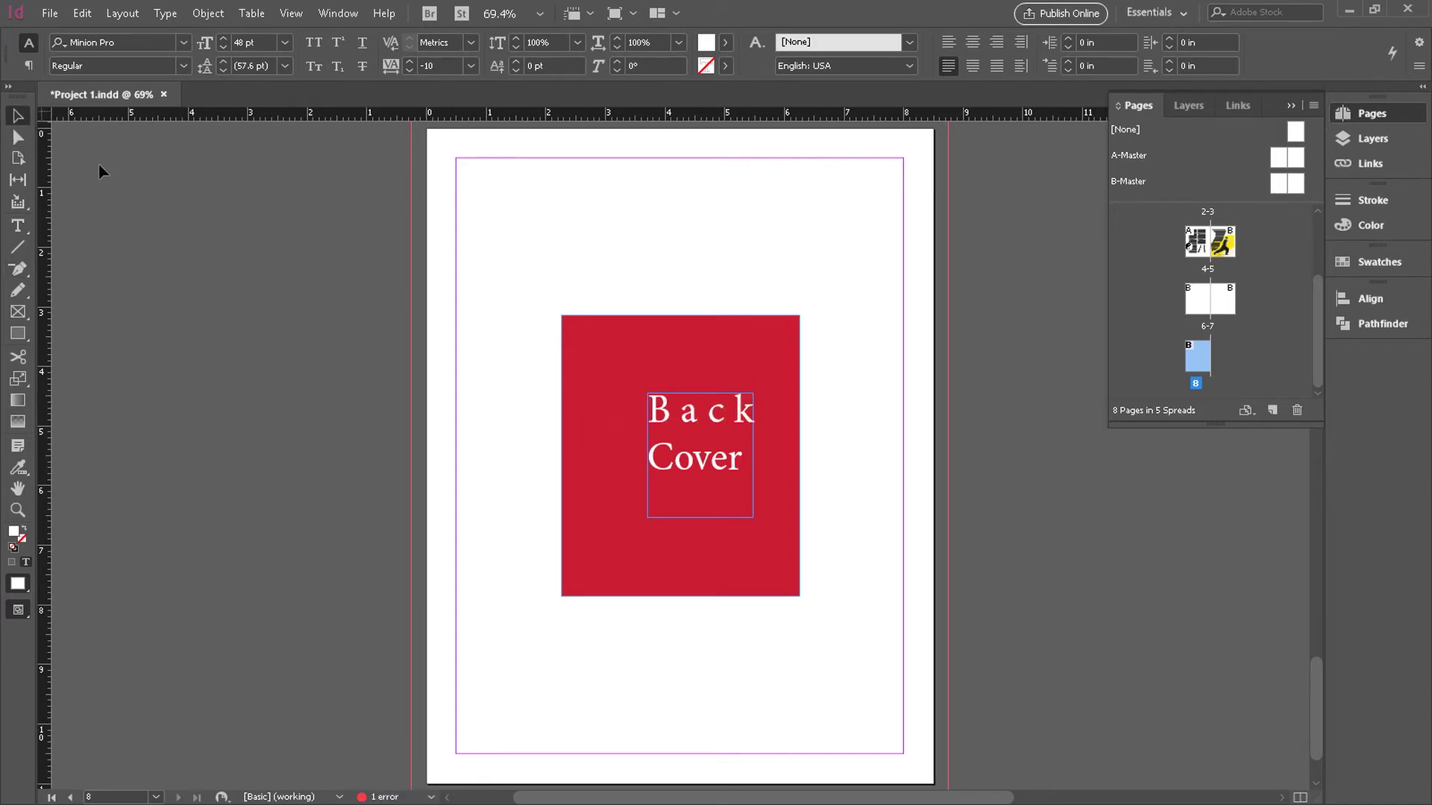
pyautogui.click(549, 191)
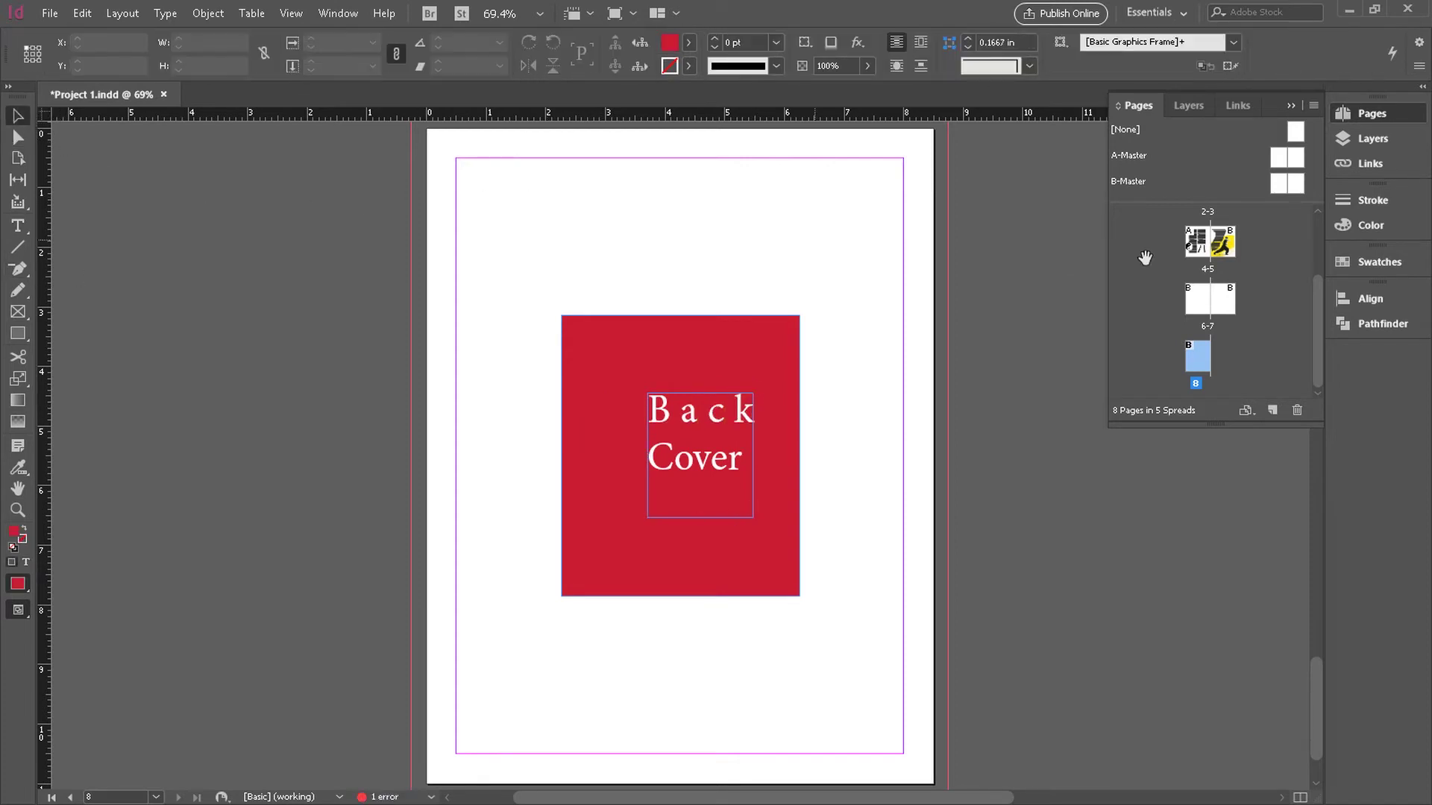
# Add a text frame on page 6 holding the number 6 at 72 pt
pyautogui.doubleClick(1201, 304)
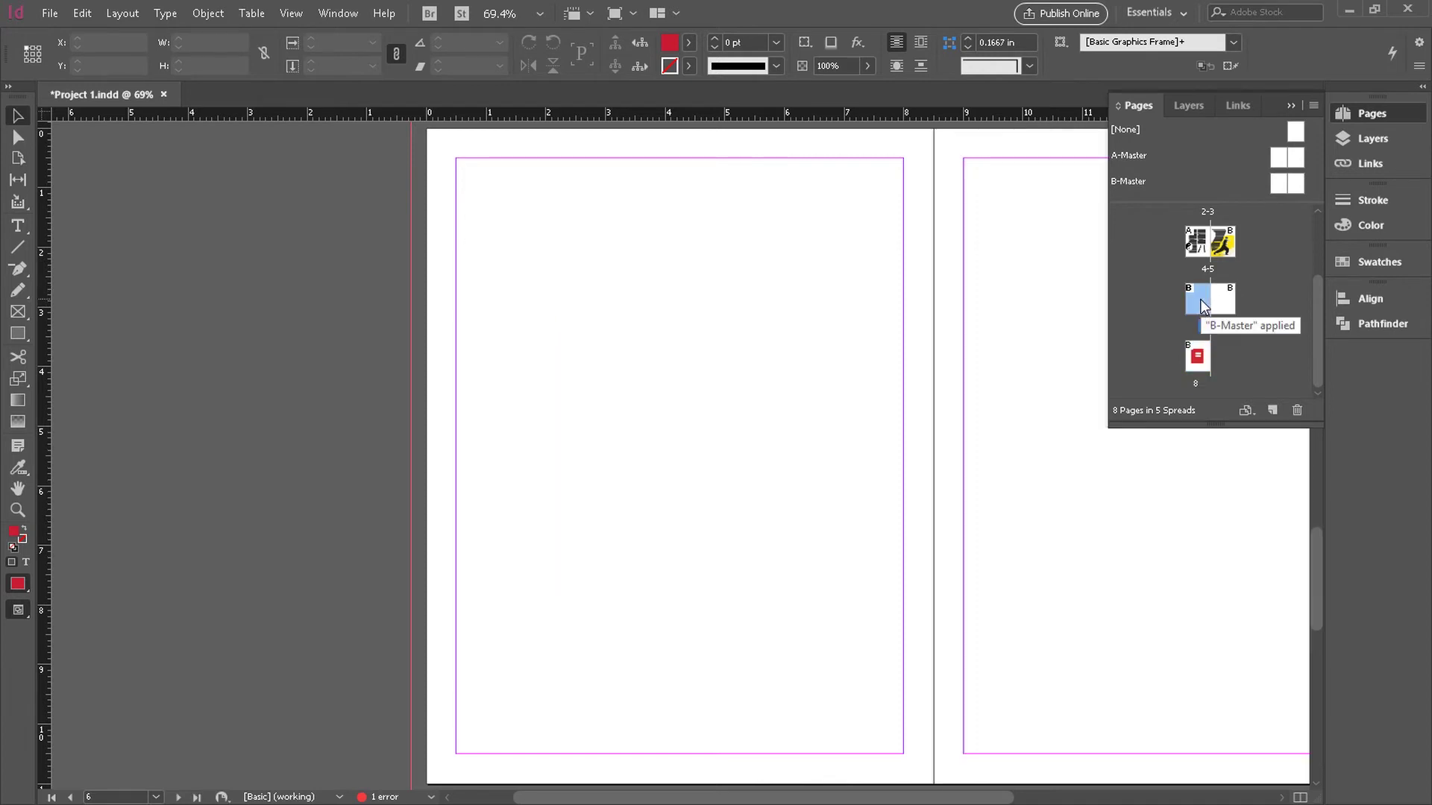
pyautogui.click(17, 228)
pyautogui.moveTo(609, 334); pyautogui.dragTo(803, 545)
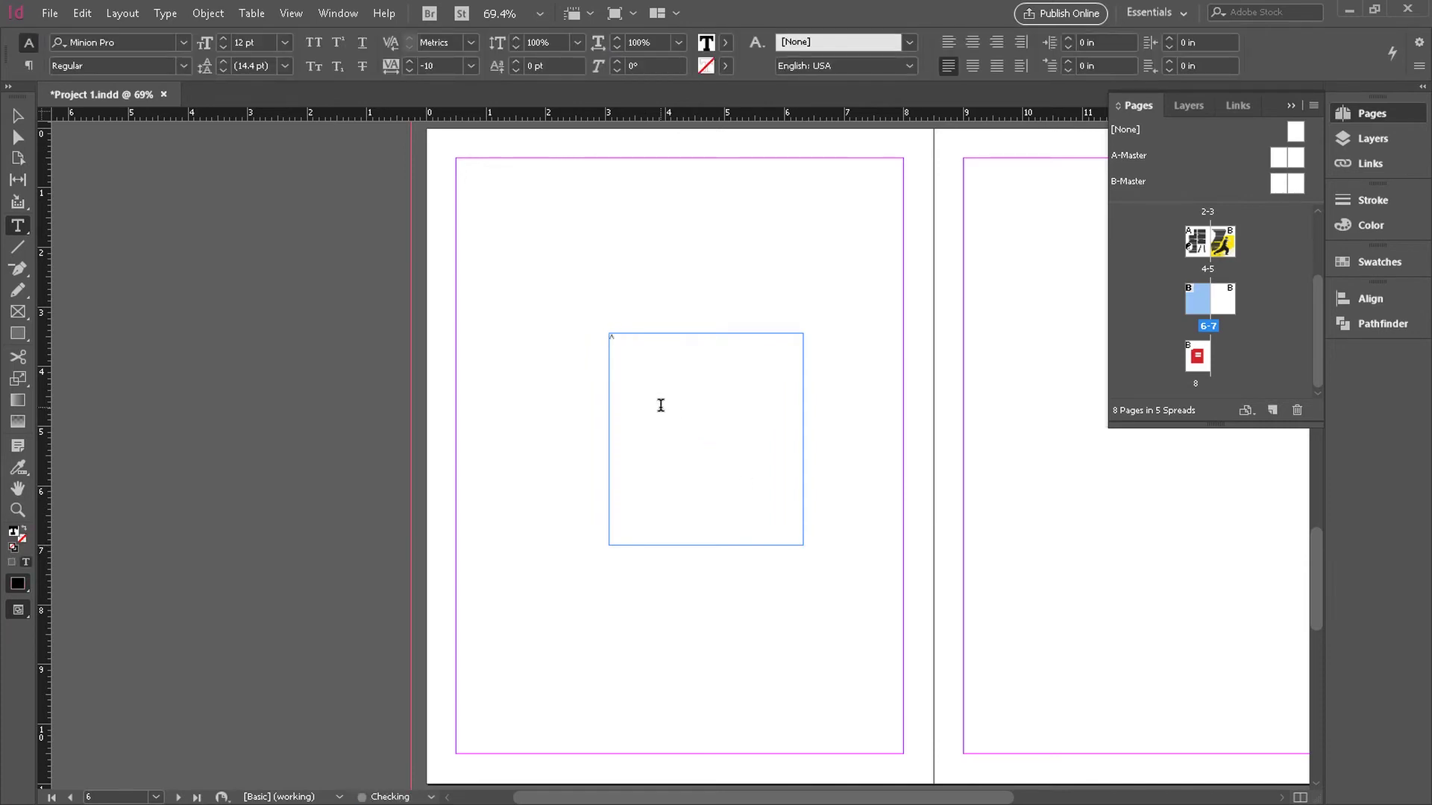
pyautogui.write('6')
pyautogui.hotkey('ctrl', 'a')
pyautogui.click(285, 42)
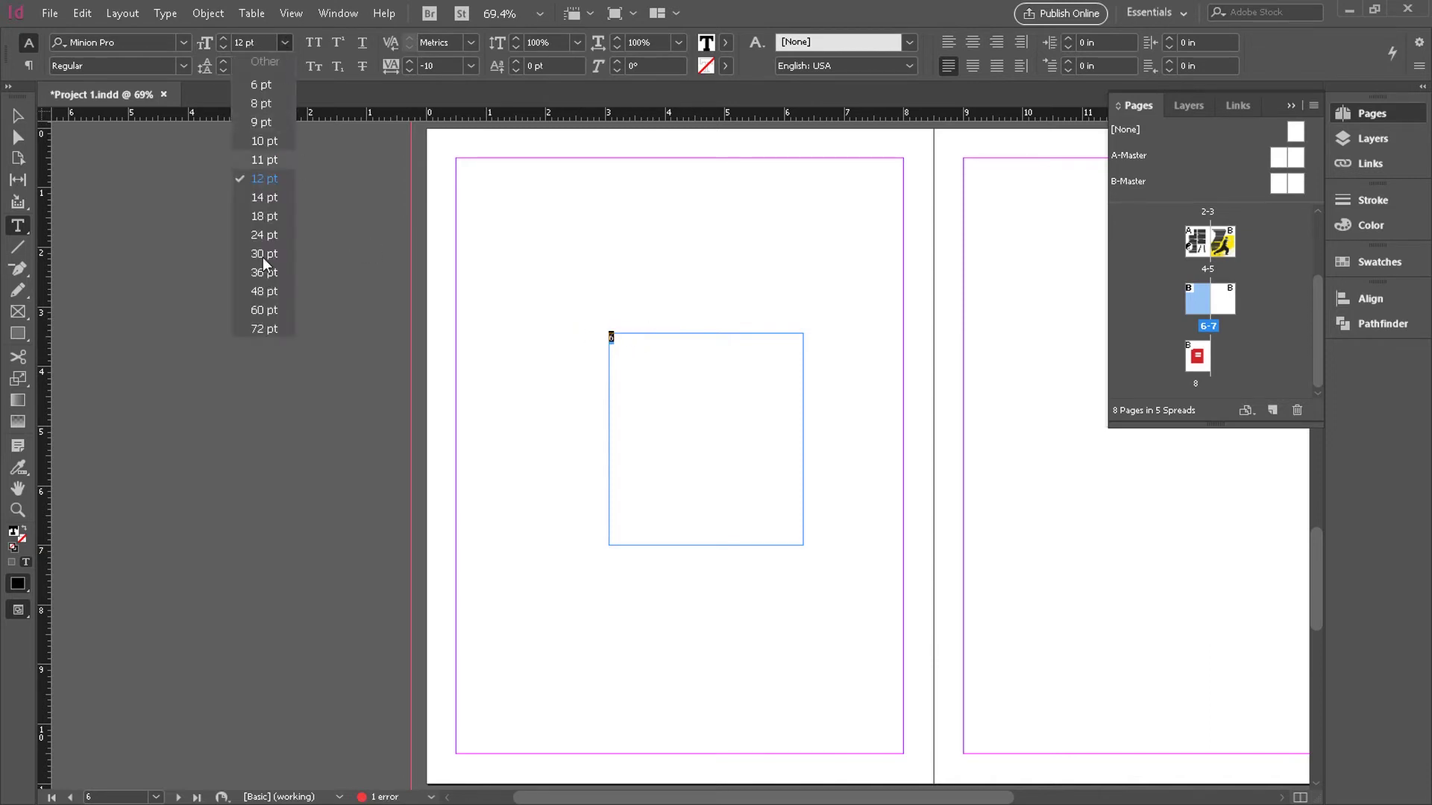
pyautogui.click(258, 329)
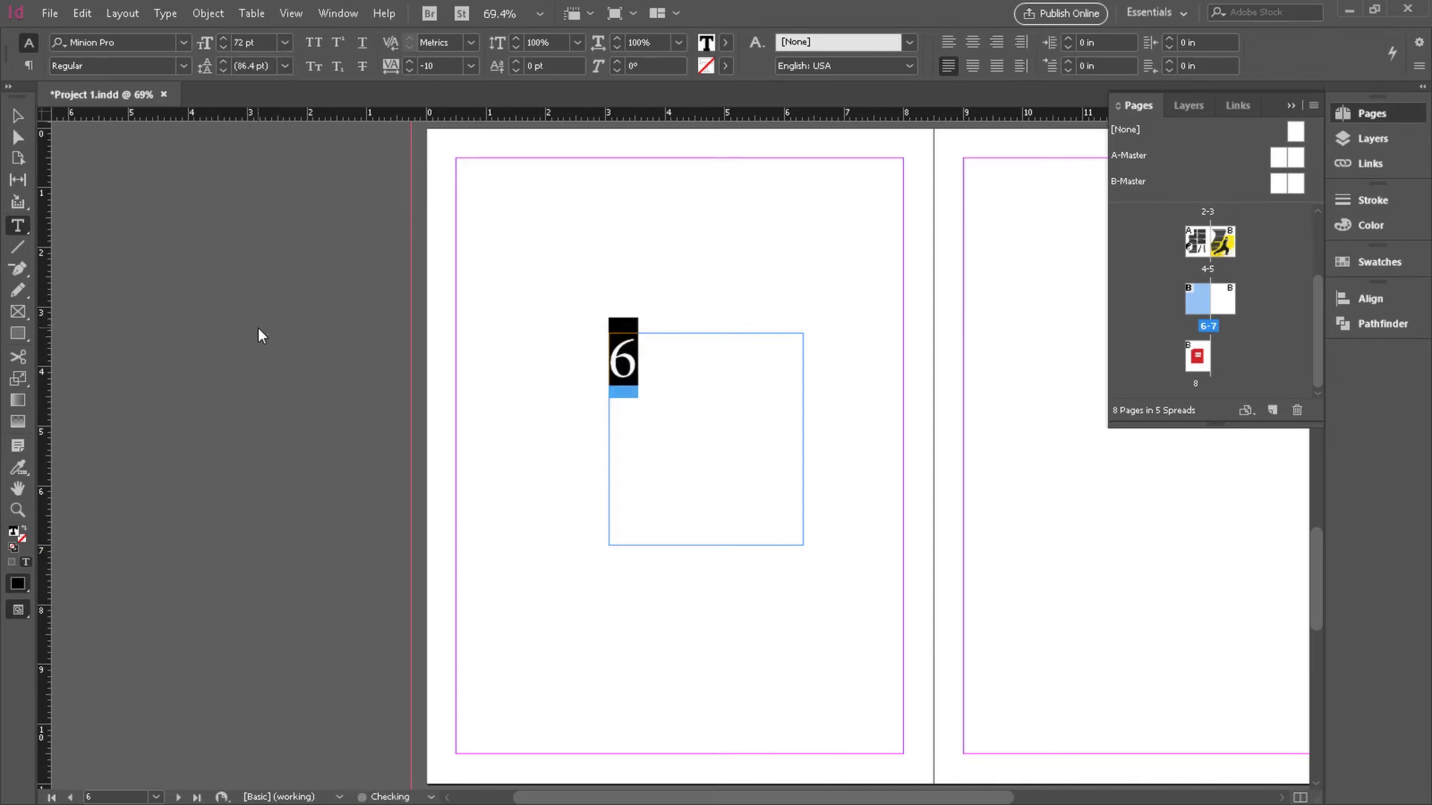
pyautogui.click(18, 116)
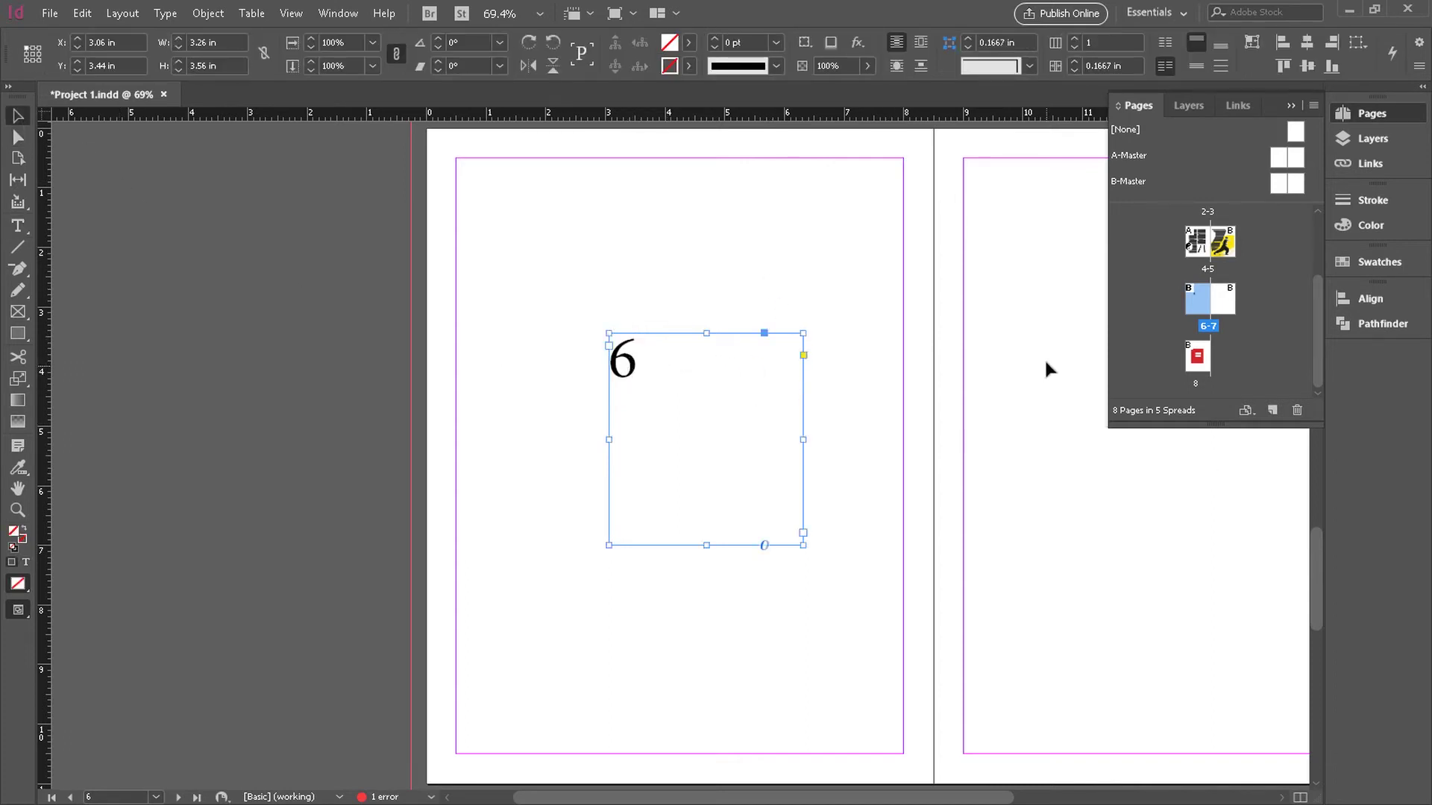
# Paste a copy of the number frame onto page 7 and change it to 7
pyautogui.hotkey('ctrl', 'v')
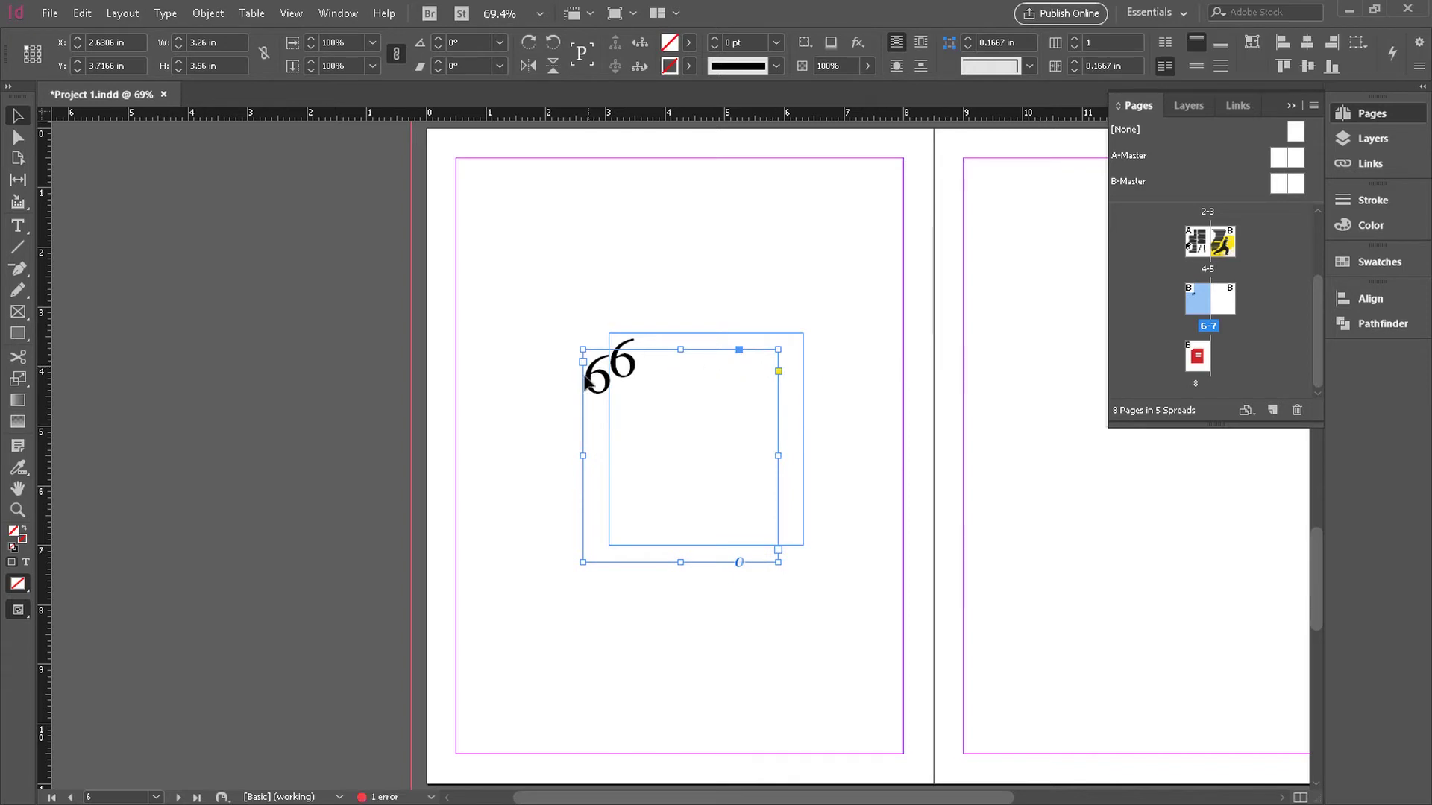
pyautogui.moveTo(587, 382); pyautogui.dragTo(1053, 365)
pyautogui.doubleClick(1082, 371)
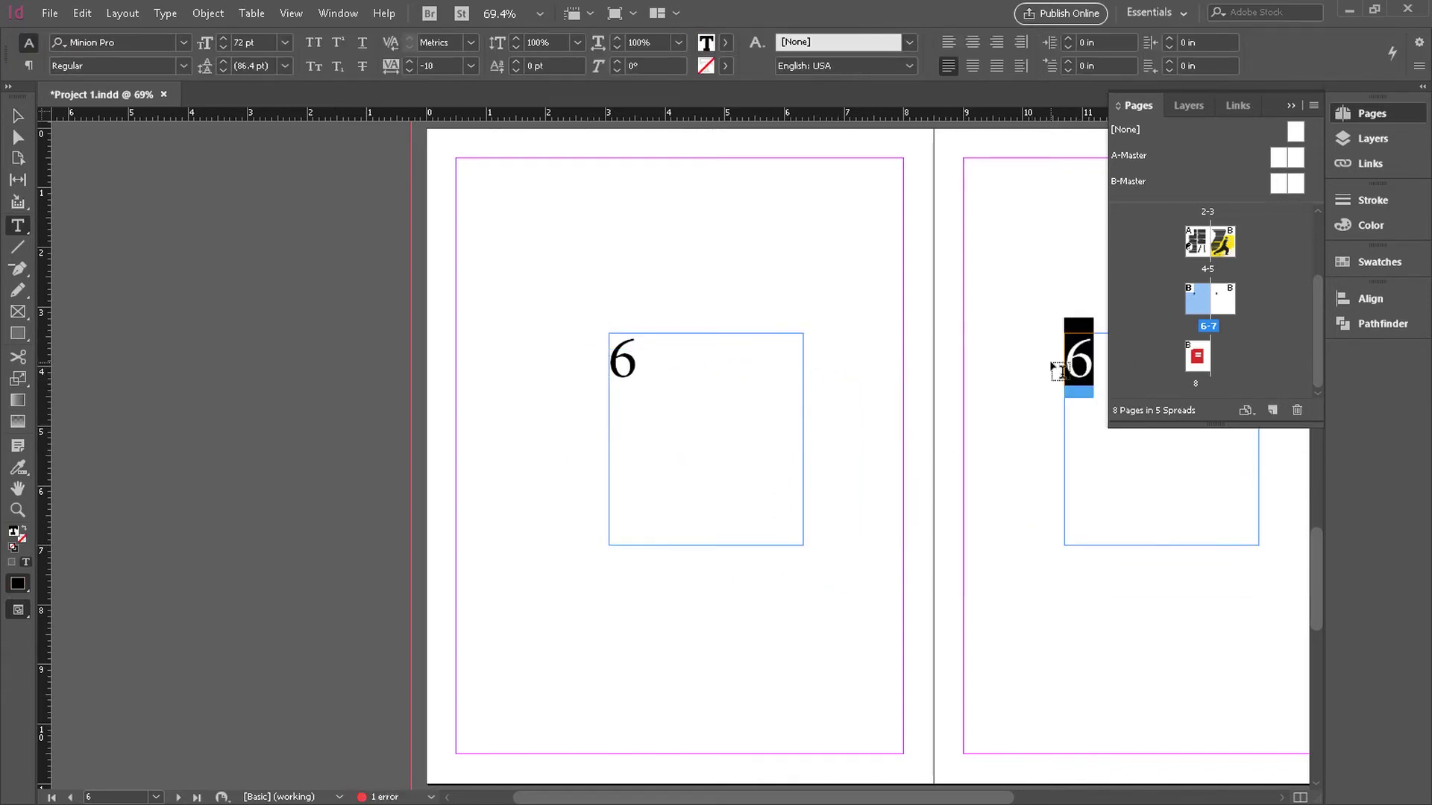
pyautogui.write('7')
pyautogui.click(1020, 634)
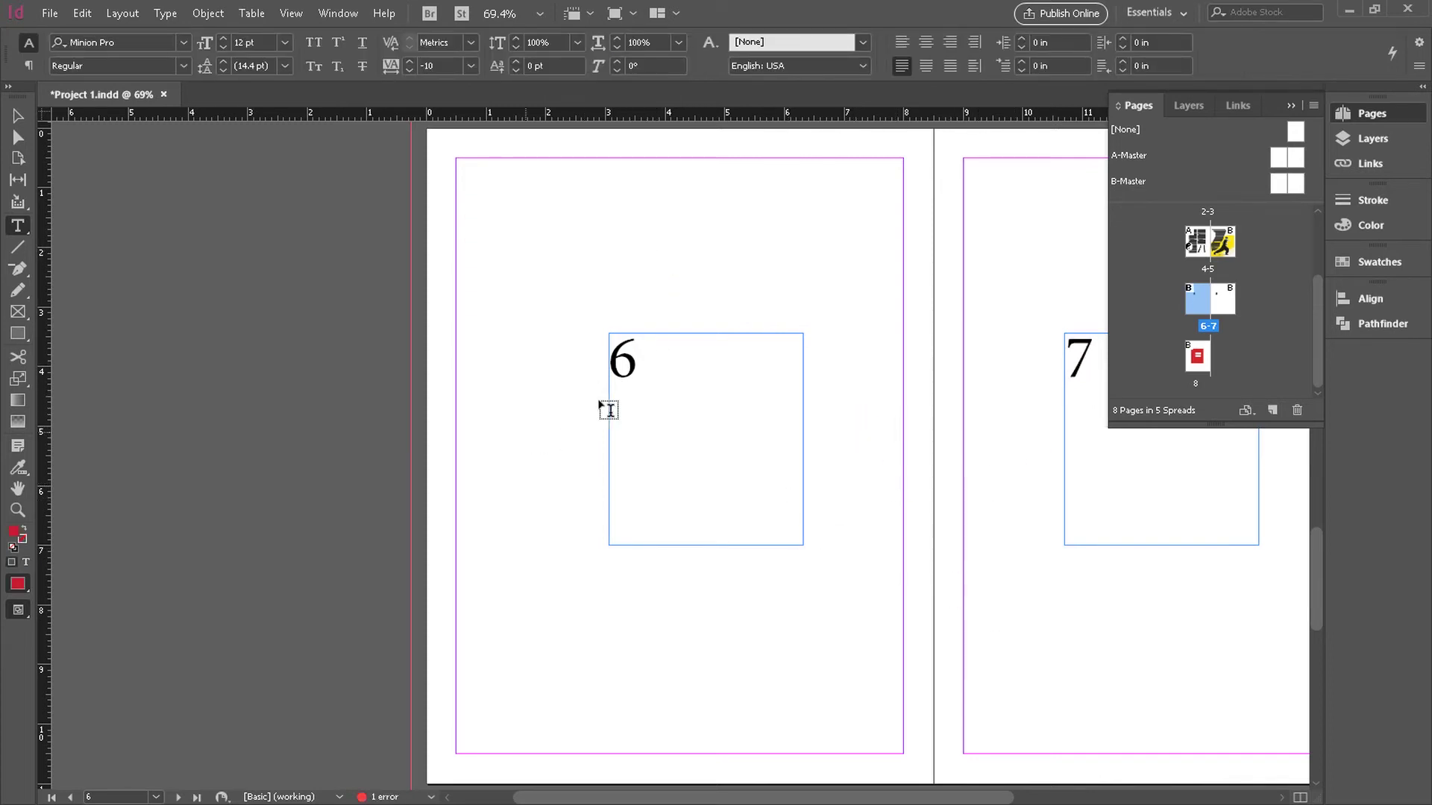
# Bring up the Print Booklet dialog from the File menu
pyautogui.scroll(3, 1264, 350)
pyautogui.scroll(-3, 1261, 328)
pyautogui.scroll(1, 1253, 367)
pyautogui.scroll(1, 1260, 367)
pyautogui.scroll(-2, 1250, 321)
pyautogui.click(50, 14)
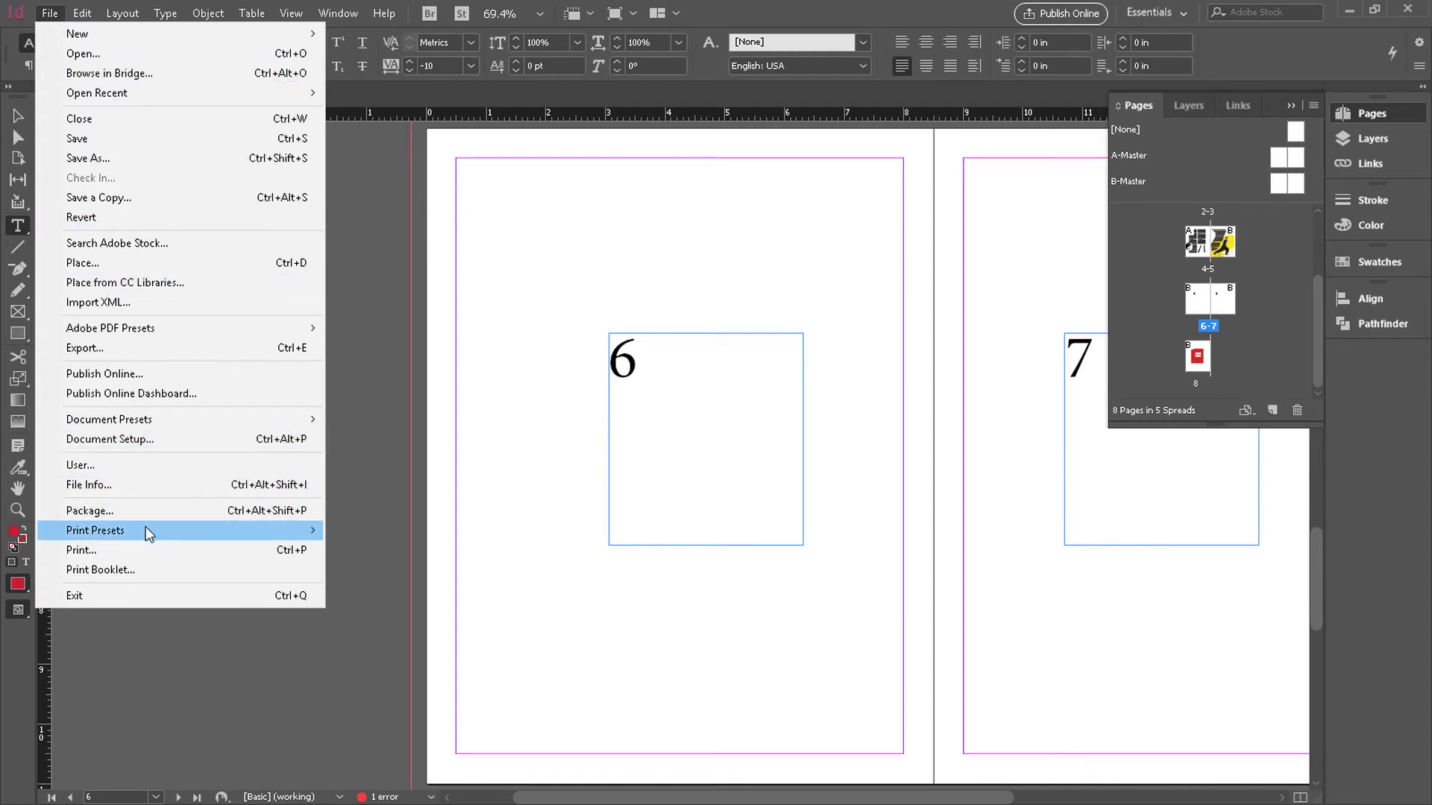
pyautogui.click(115, 571)
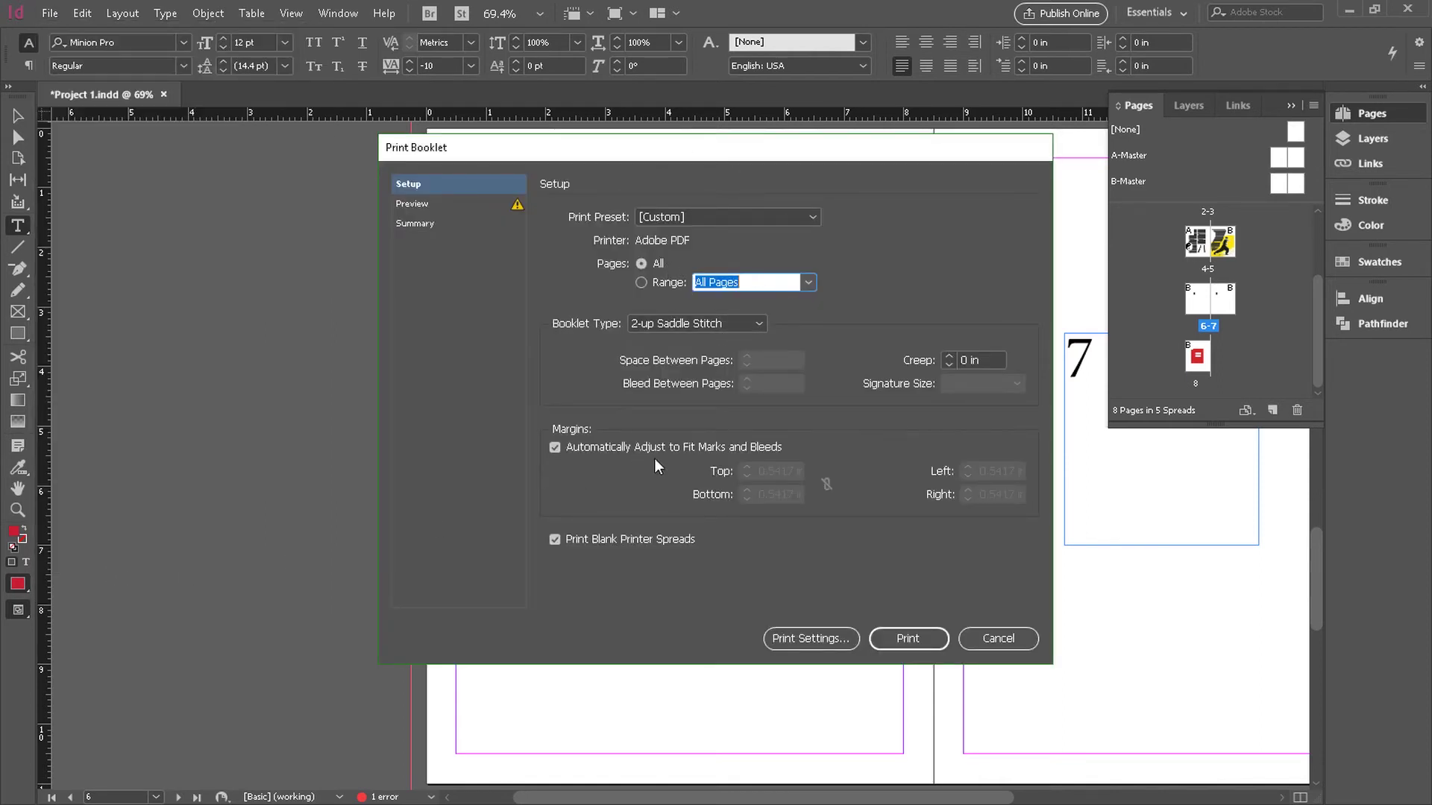
# Review the Setup and Marks and Bleed print settings, then return to Print Booklet
pyautogui.click(803, 643)
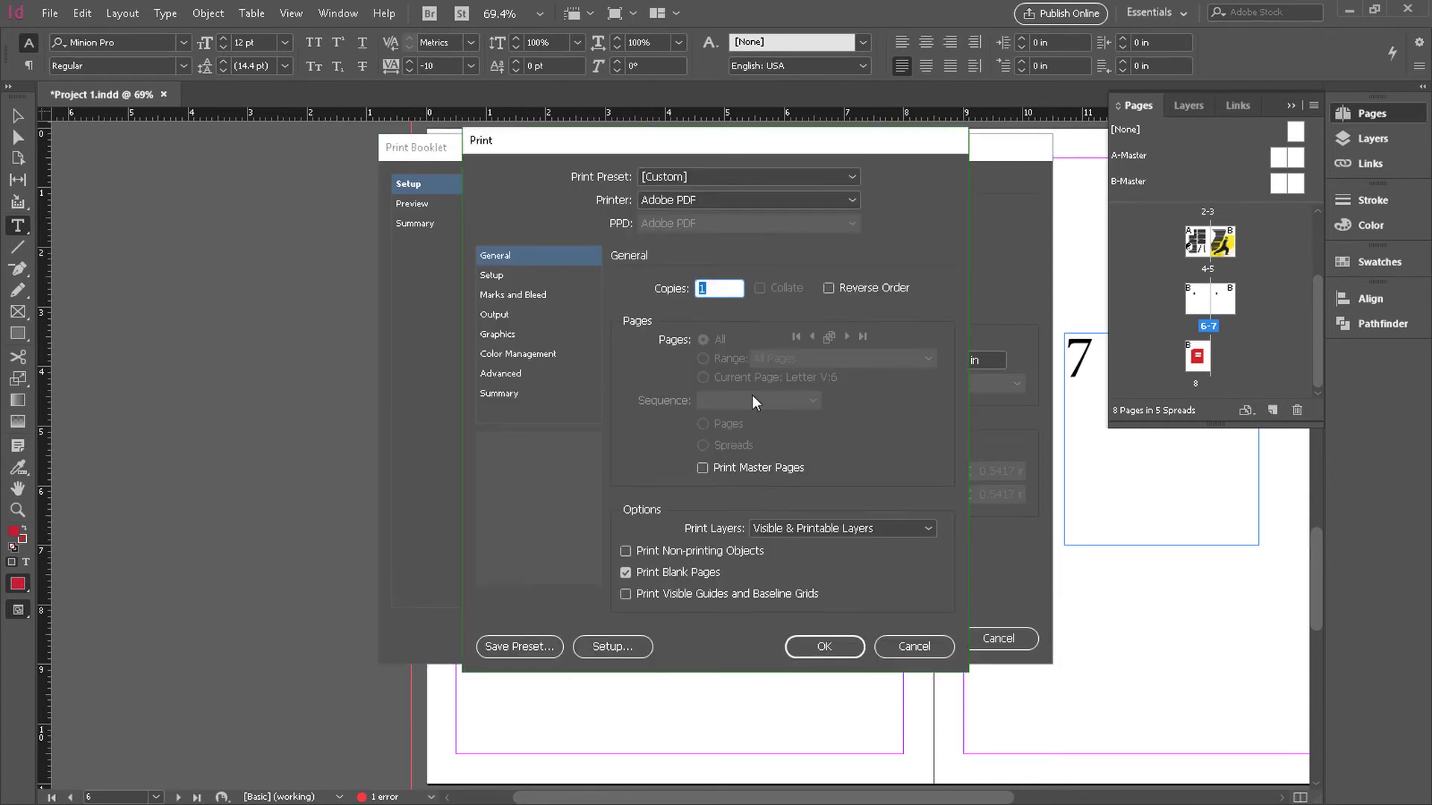
pyautogui.click(494, 275)
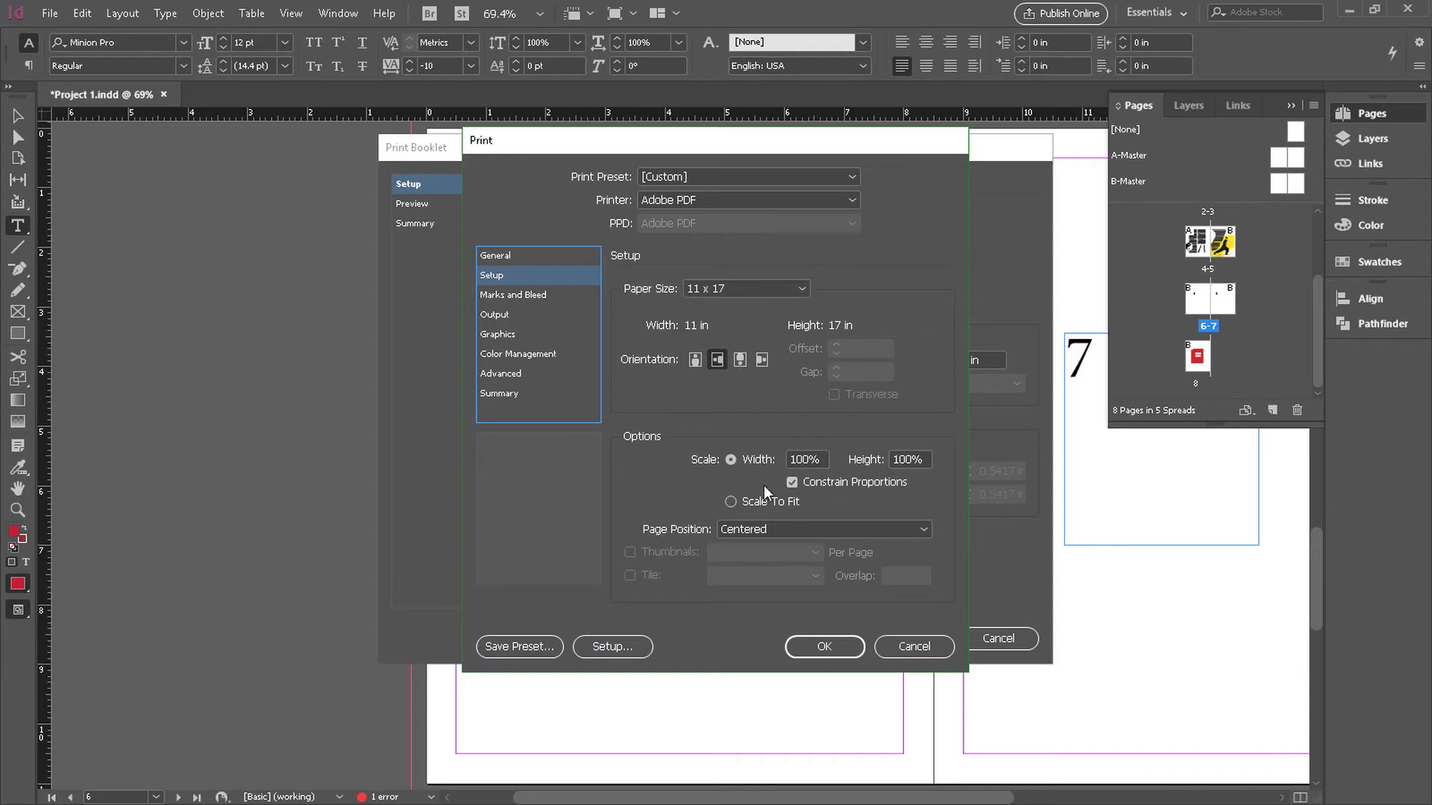
pyautogui.click(499, 296)
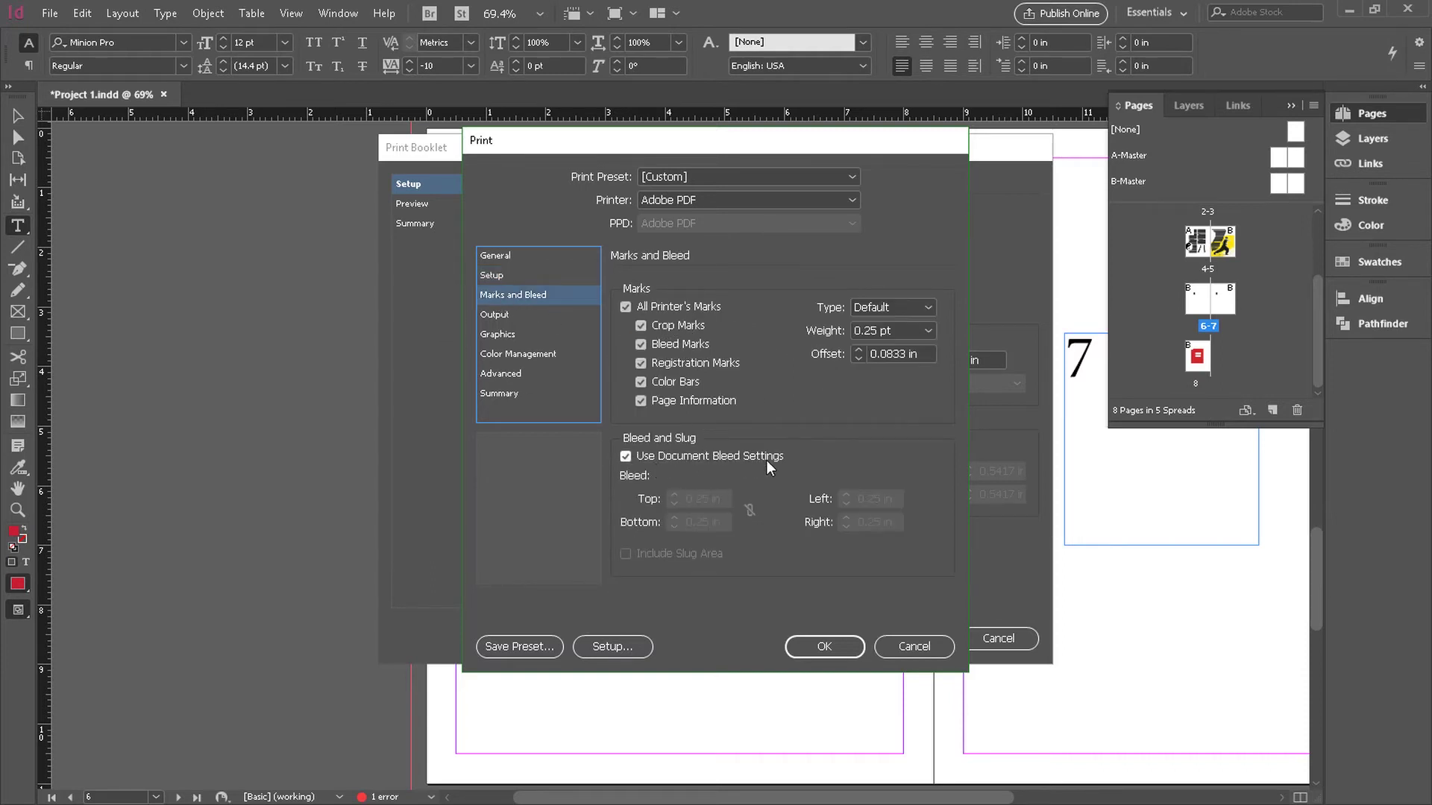
pyautogui.click(823, 647)
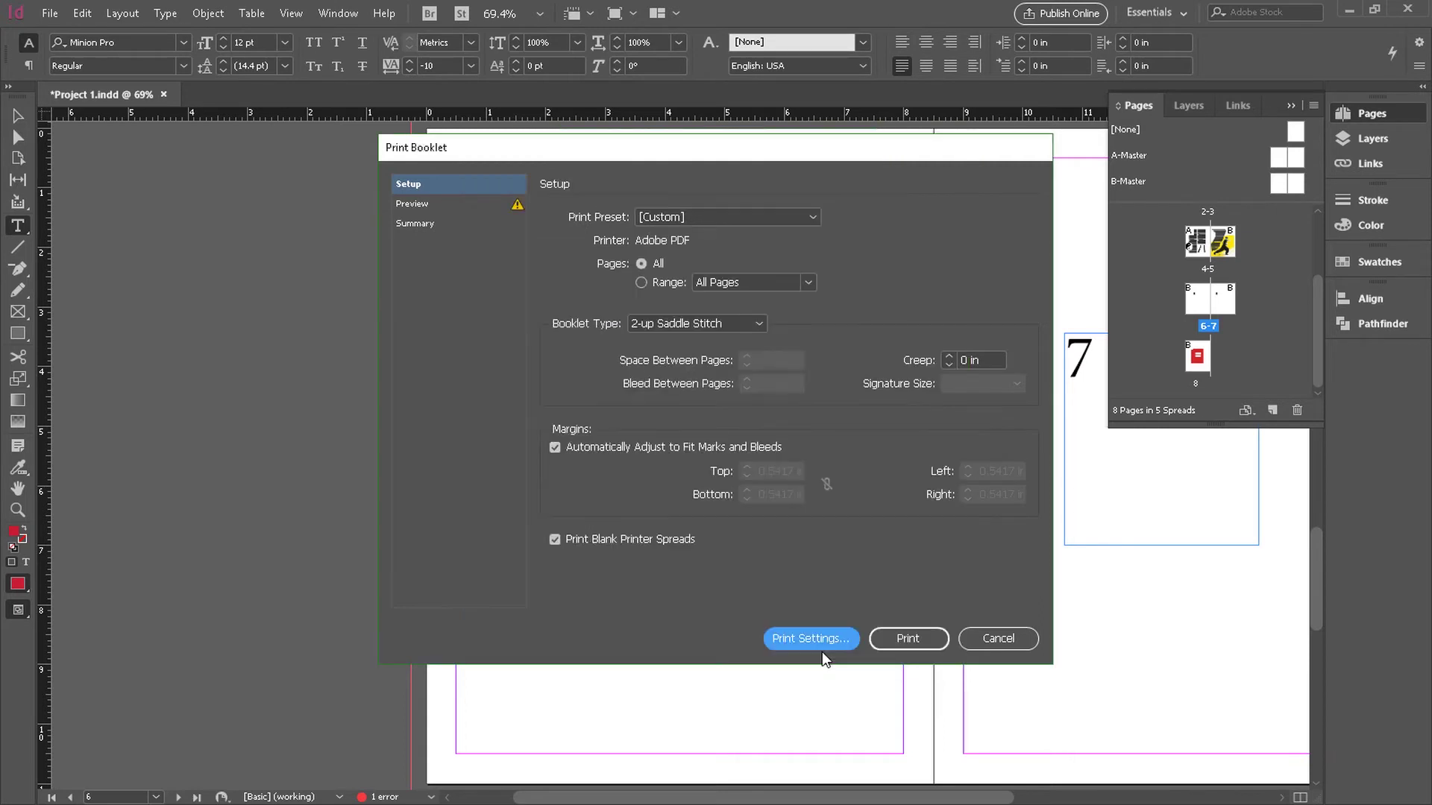
# Preview the imposed spreads, stepping through page pairs 8–1, 2–7 and 6–3
pyautogui.click(416, 205)
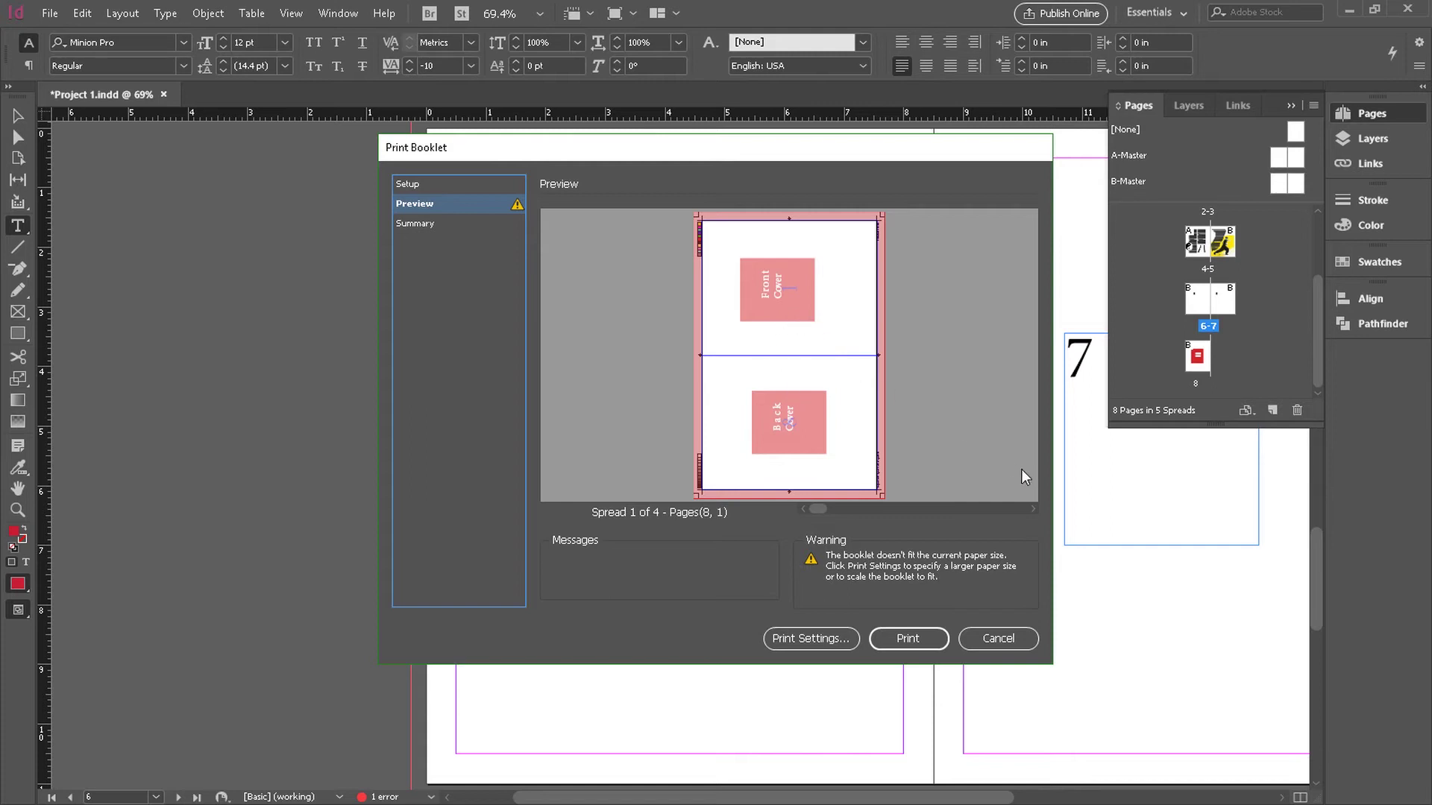
pyautogui.click(1033, 509)
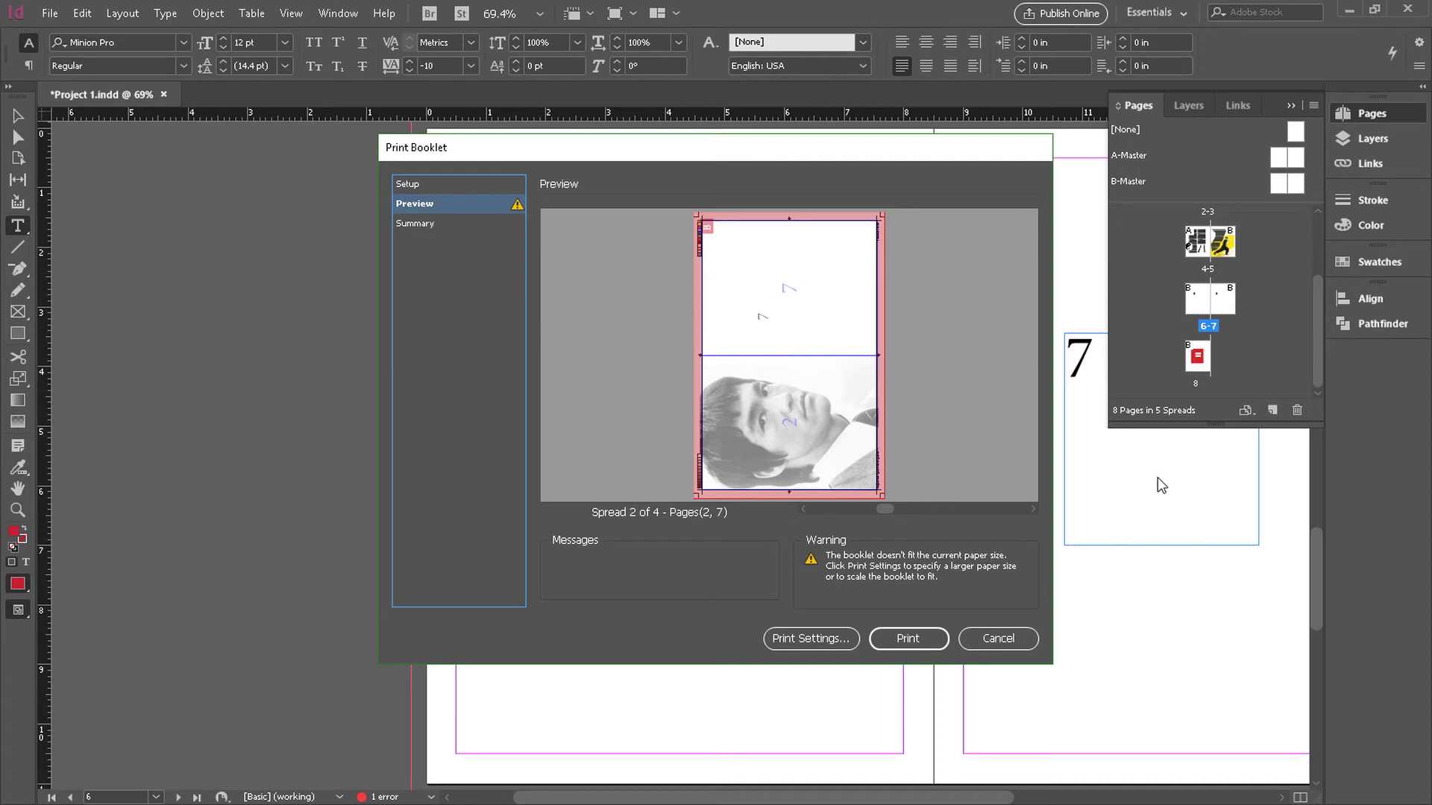
pyautogui.click(1033, 508)
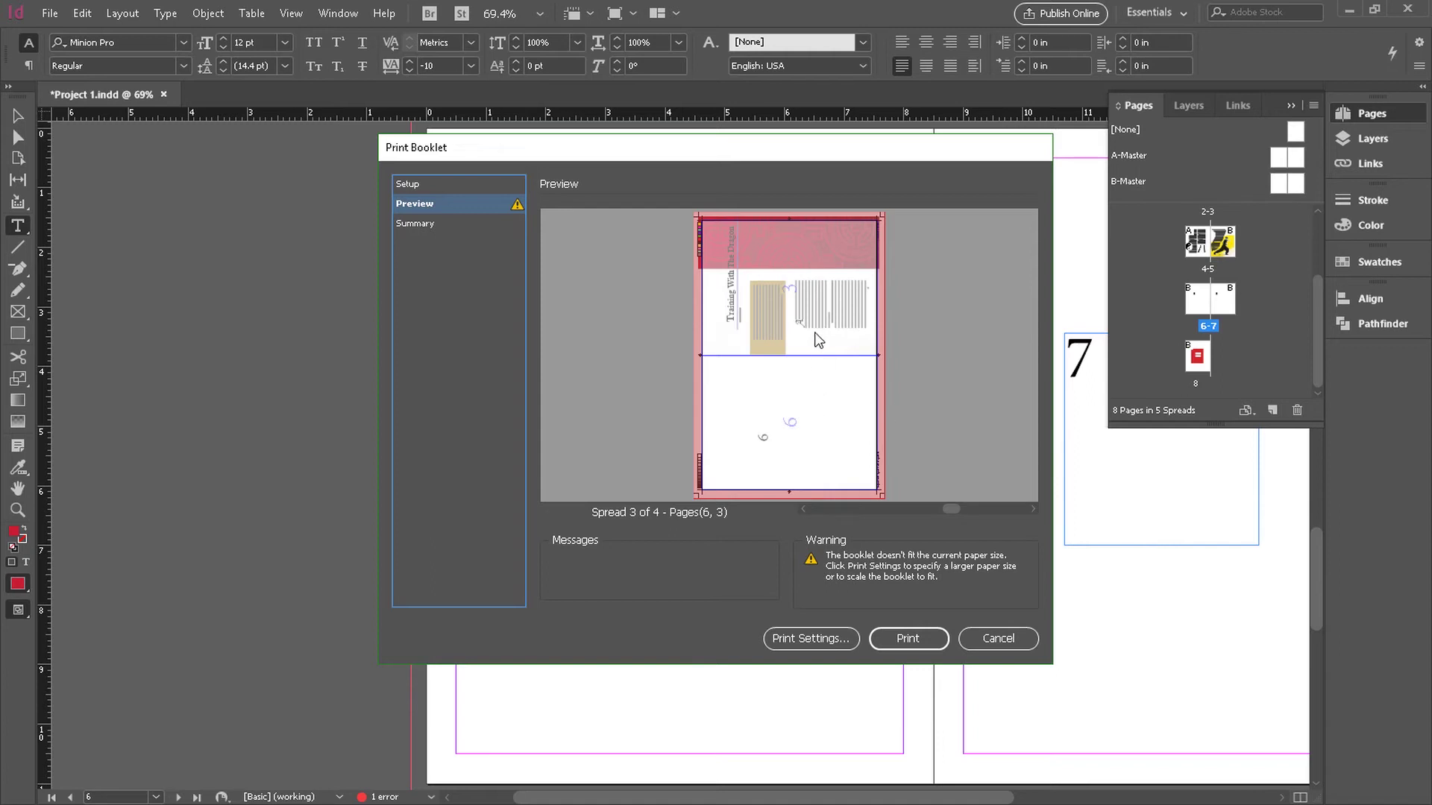
pyautogui.click(804, 510)
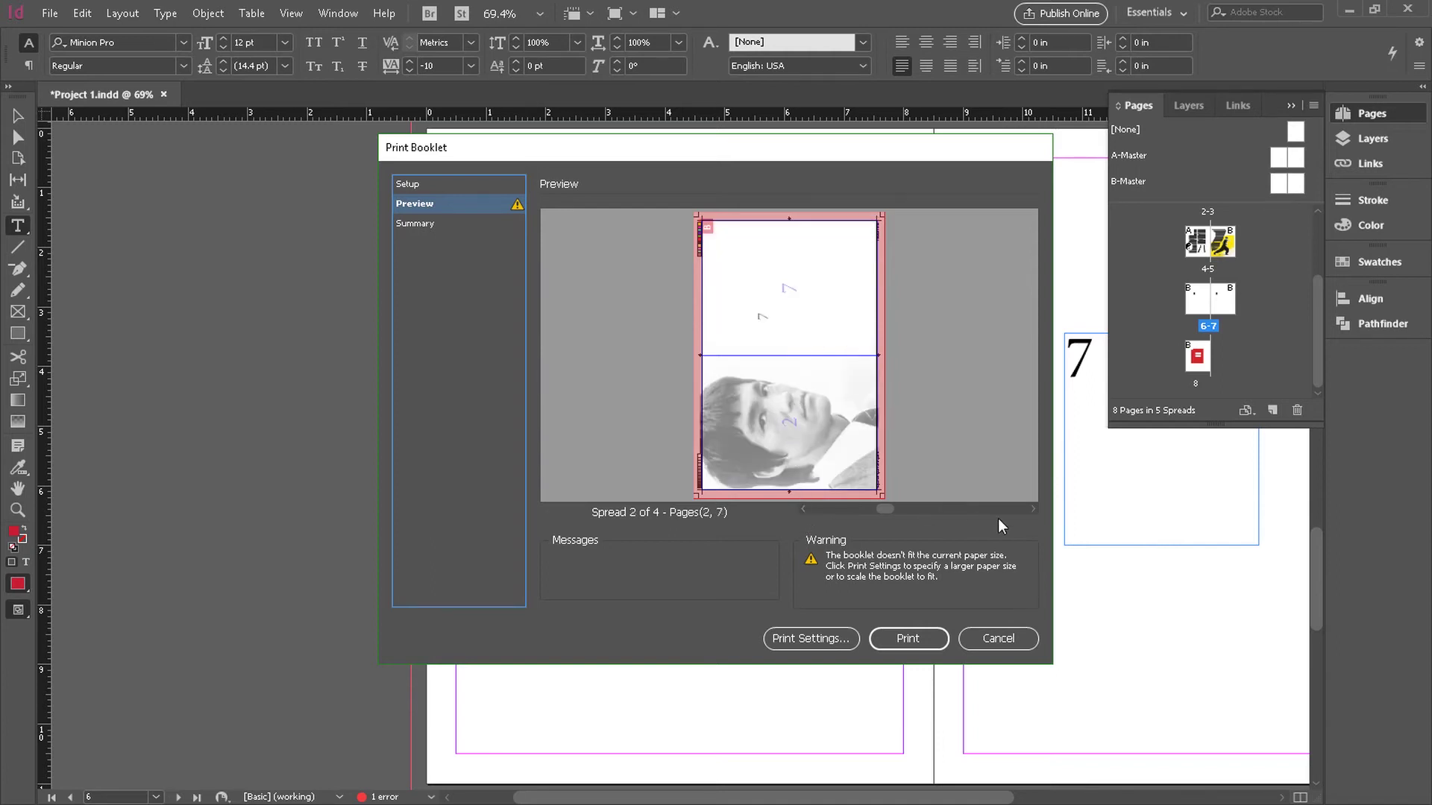
pyautogui.click(1036, 510)
# Advance the booklet preview to Spread 4 of 4, pairing pages 4 and 5
pyautogui.click(1036, 509)
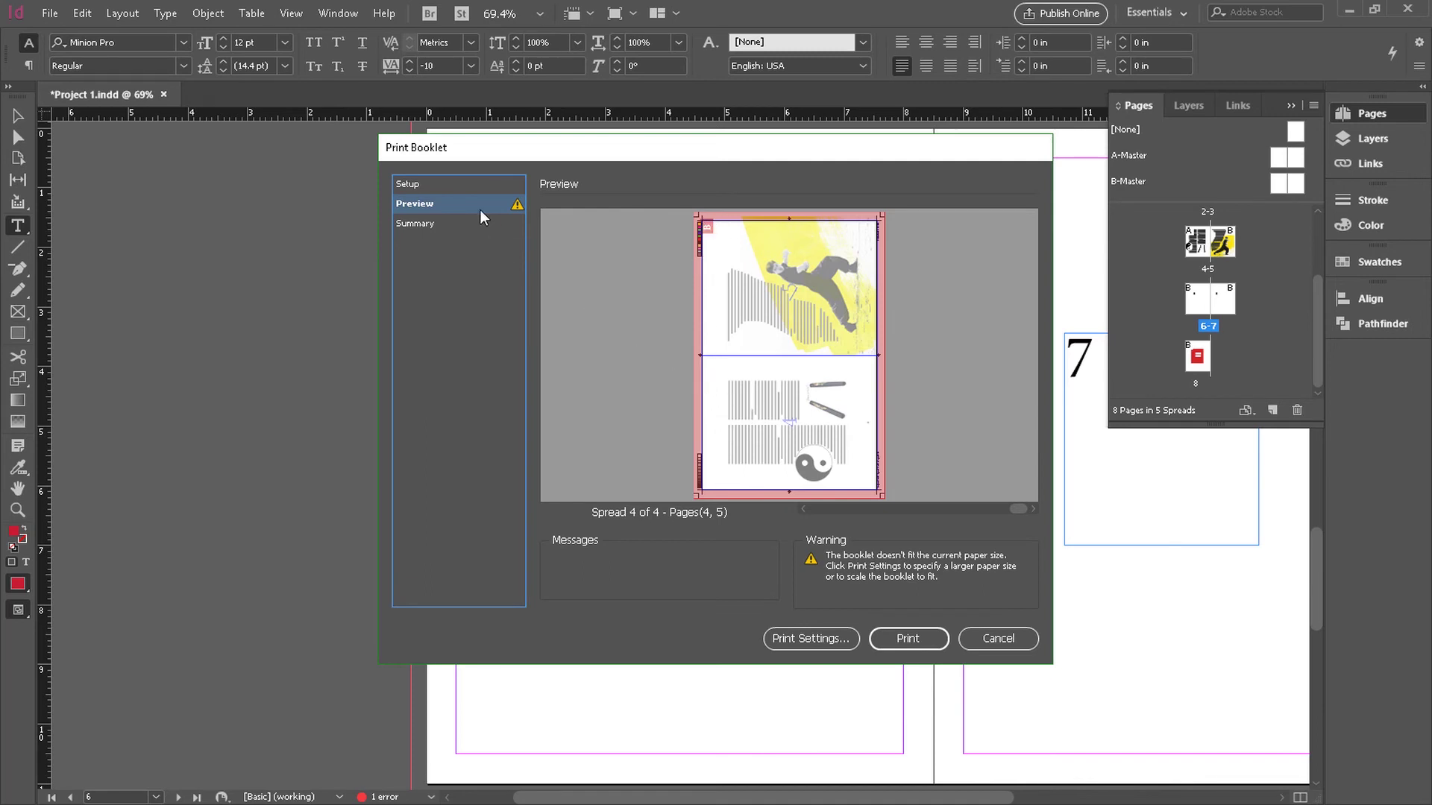
# Check the 11 x 17 in paper size in Print Settings, then cancel back to booklet Setup
pyautogui.click(436, 186)
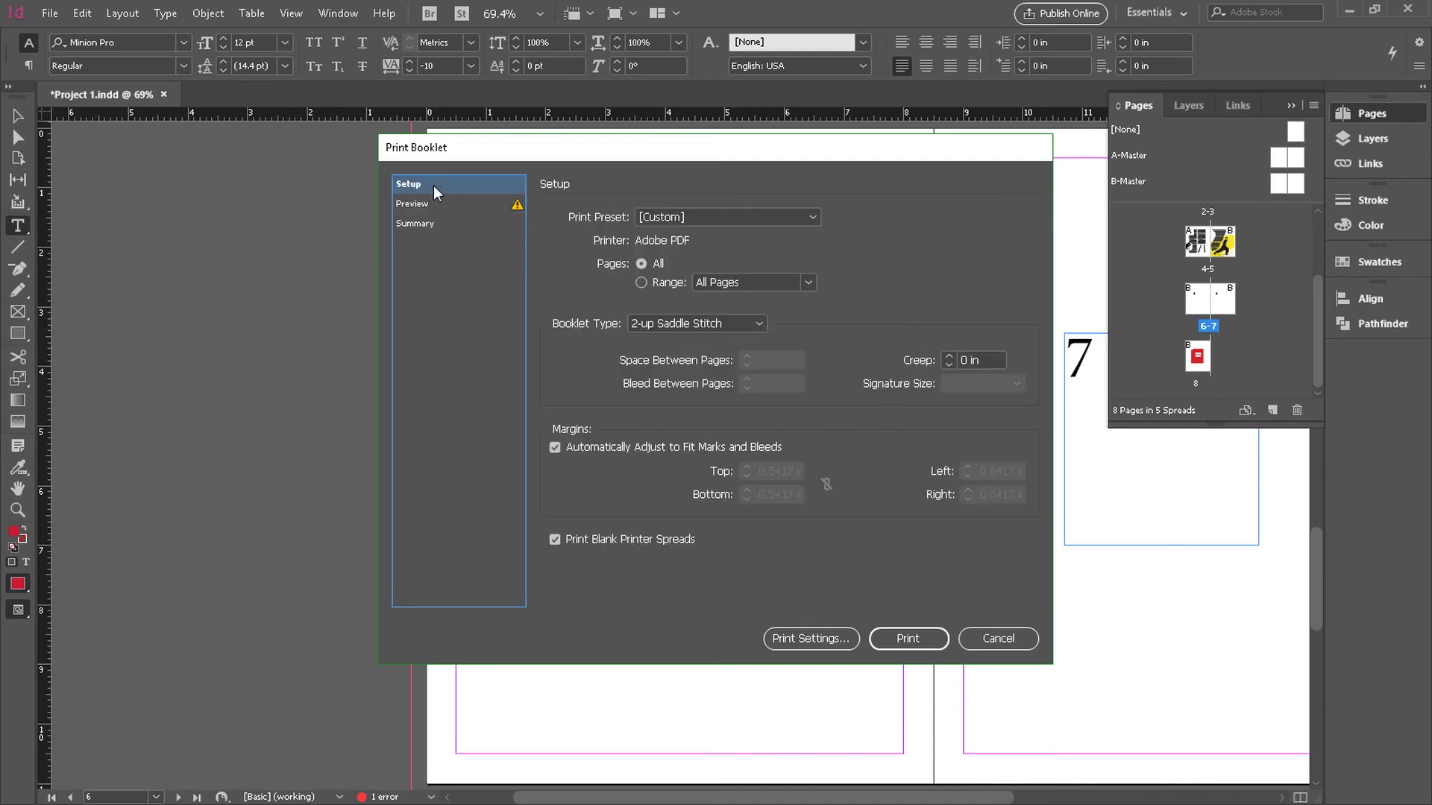
pyautogui.click(777, 645)
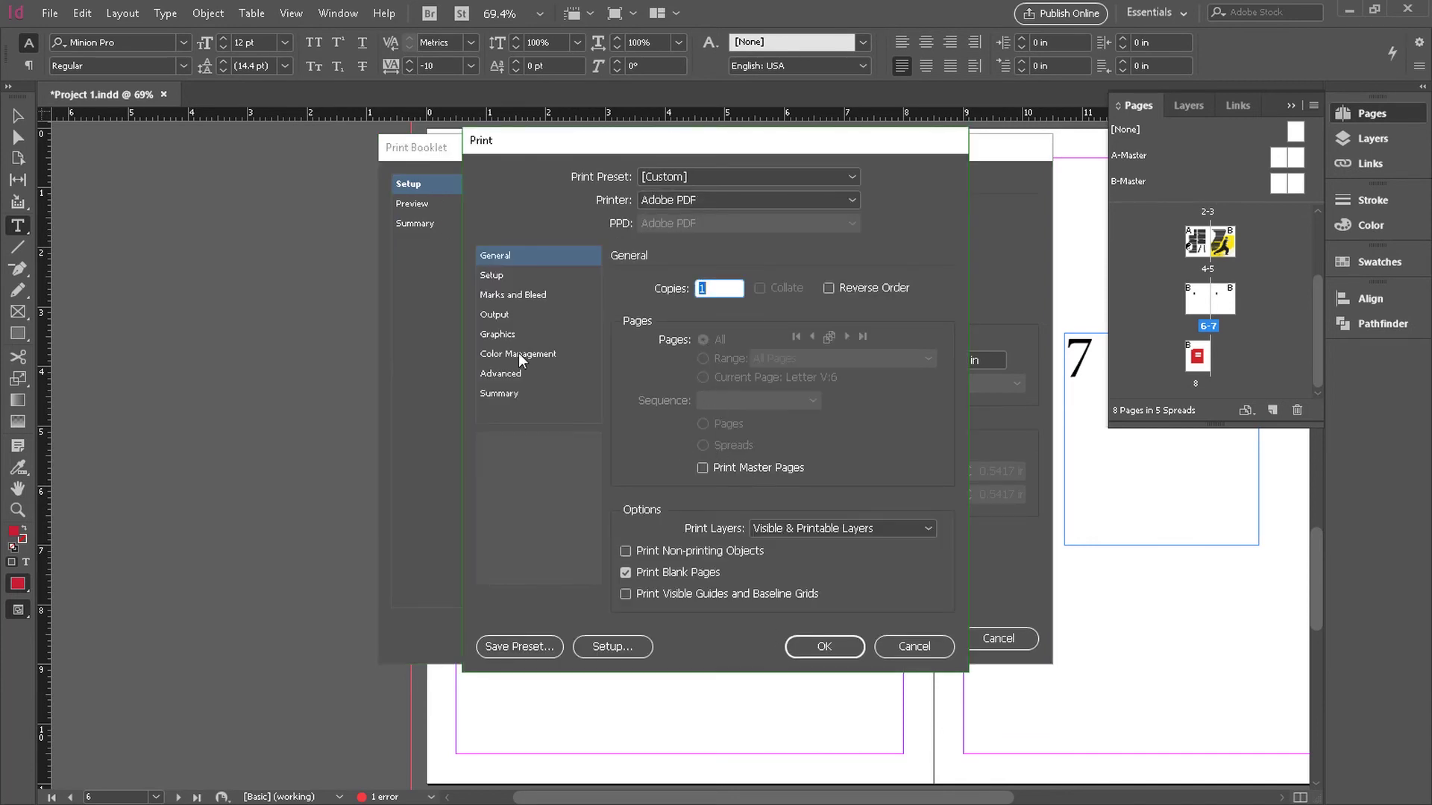
pyautogui.click(501, 277)
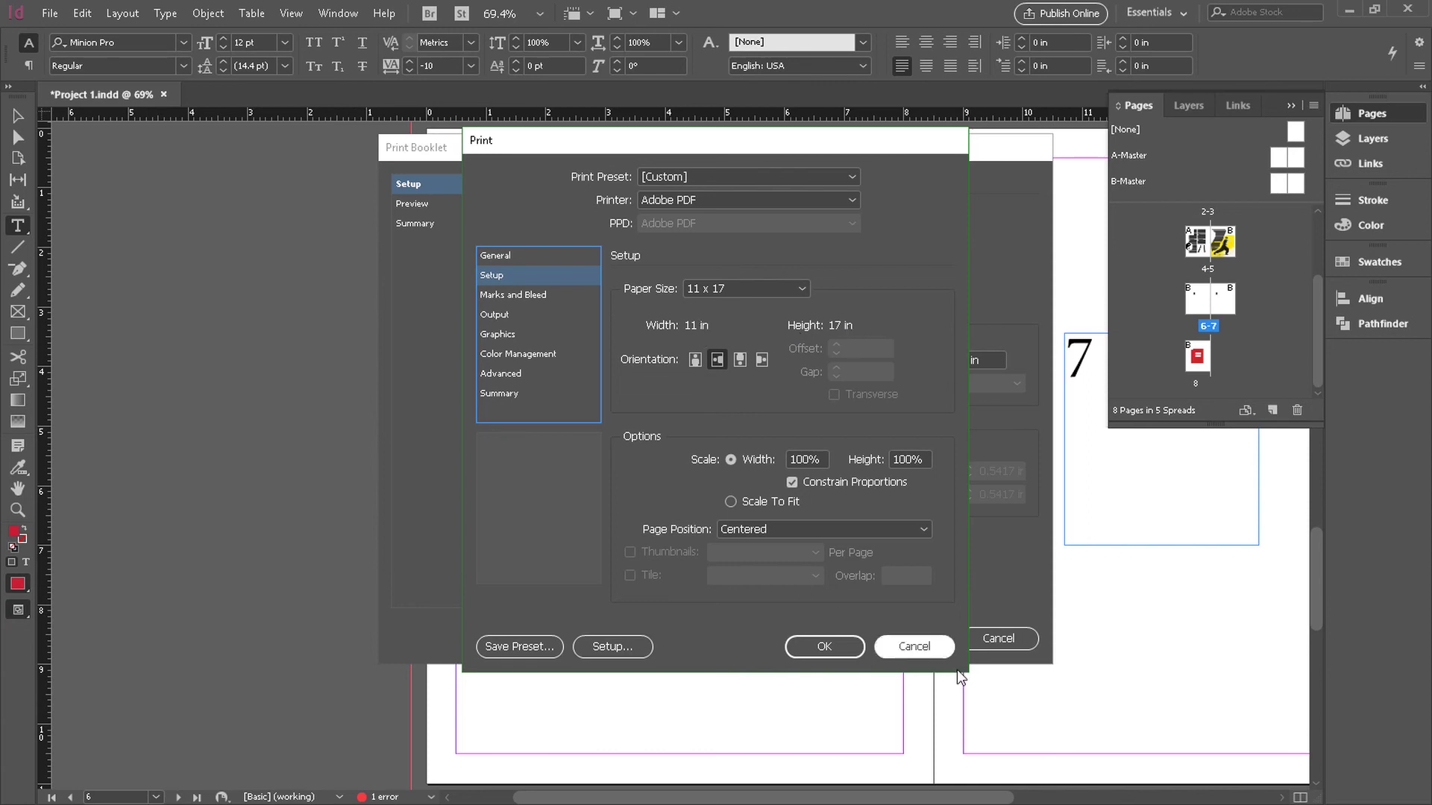
pyautogui.click(914, 647)
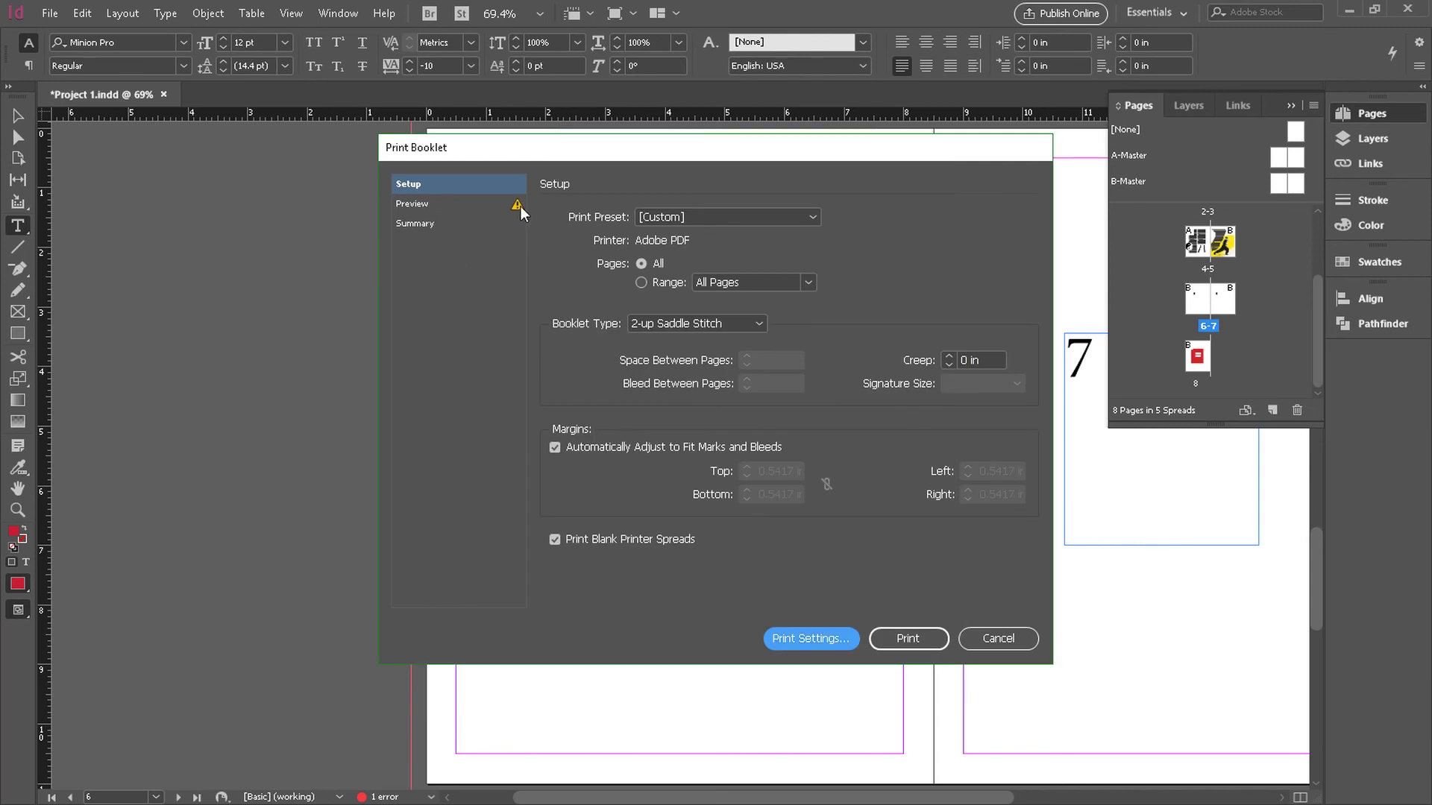
# Switch Print Booklet back to Preview, showing spread 4 of 4 (pages 4 and 5)
pyautogui.click(422, 202)
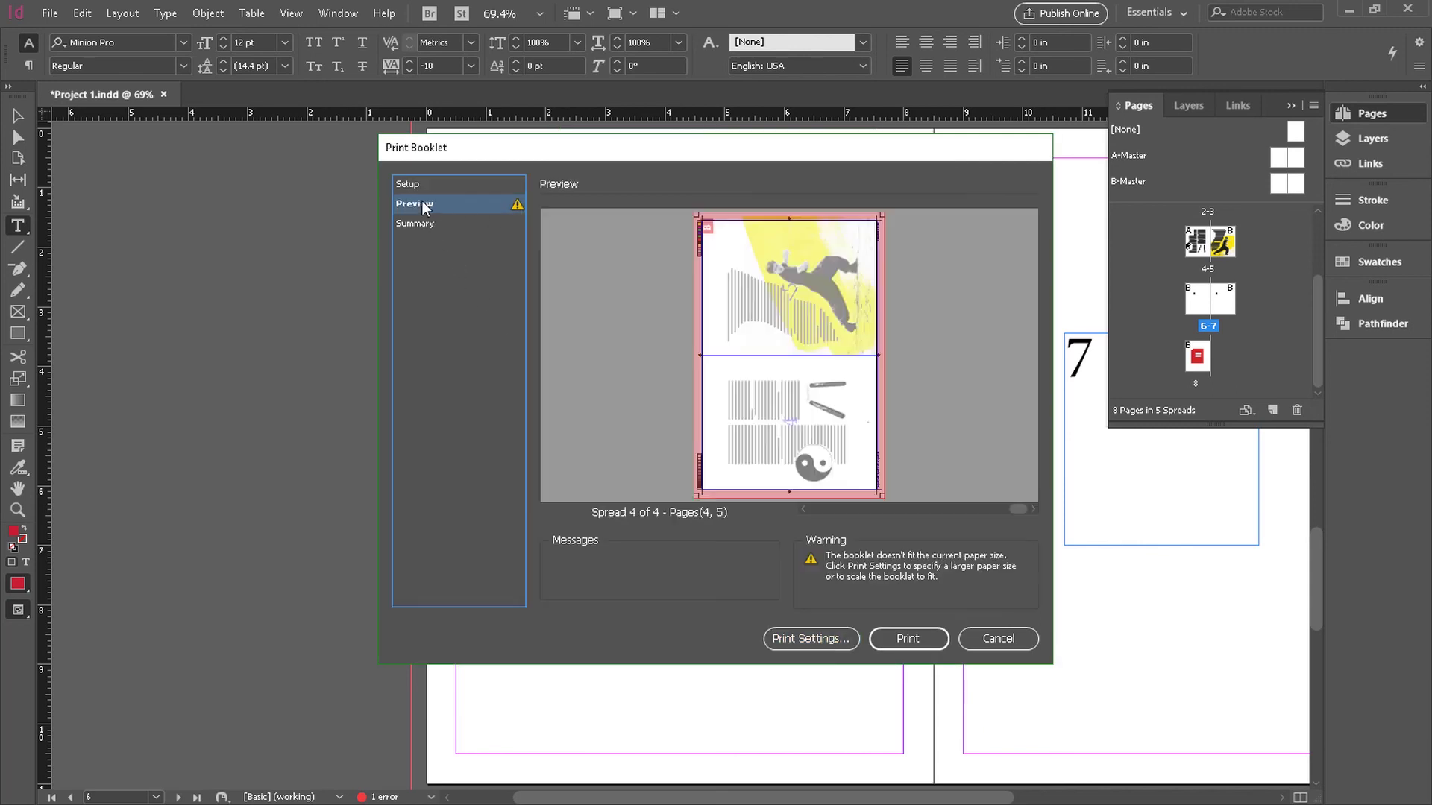